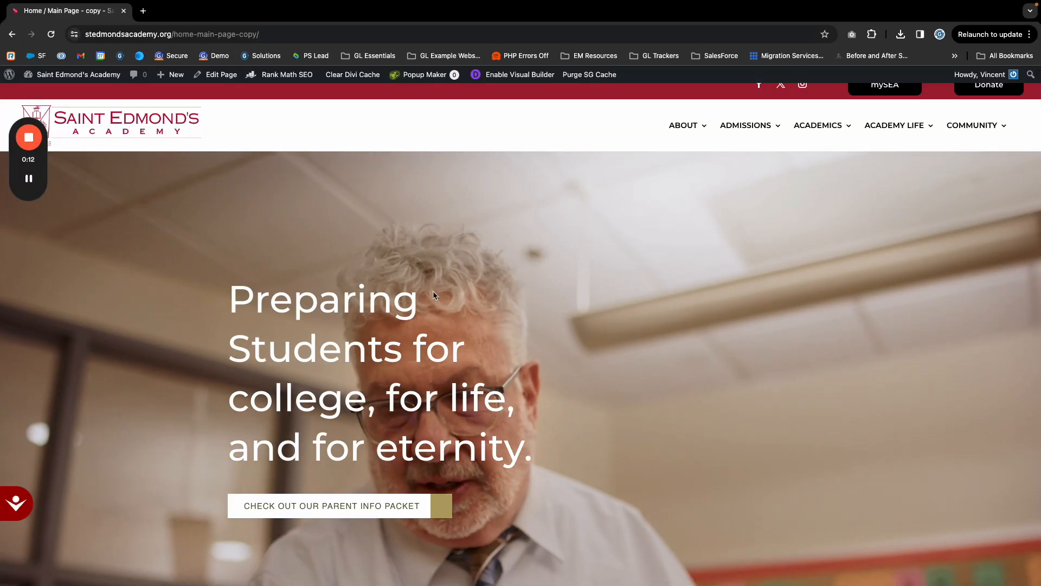
- Examine the home page hero section, checking how readable the white heading is over the changing background video
scroll(434, 295, down, 3)
scroll(256, 247, up, 3)
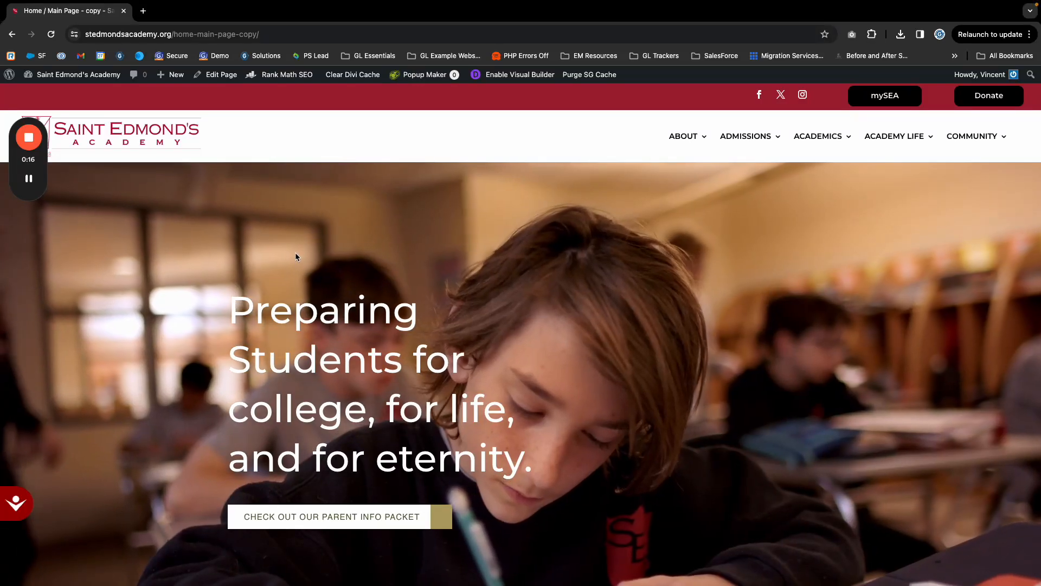
scroll(295, 252, down, 1)
scroll(257, 184, down, 1)
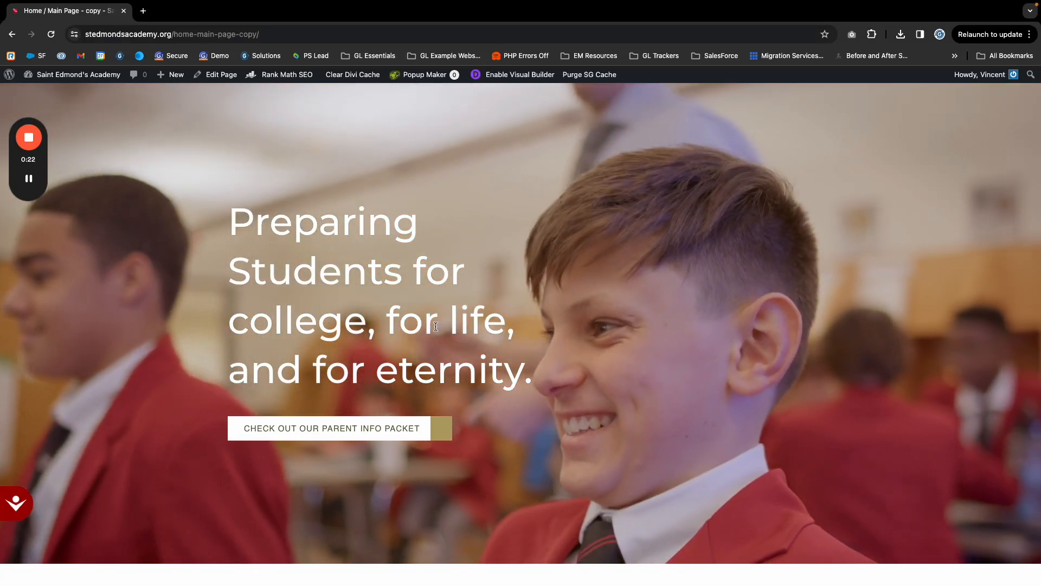
scroll(567, 305, down, 2)
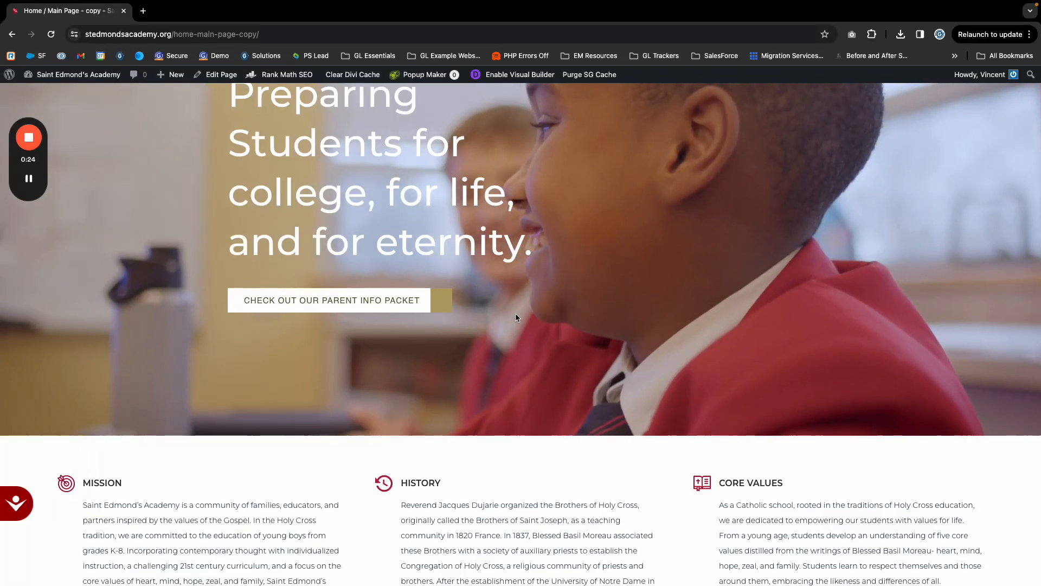
scroll(515, 317, up, 4)
scroll(509, 316, down, 3)
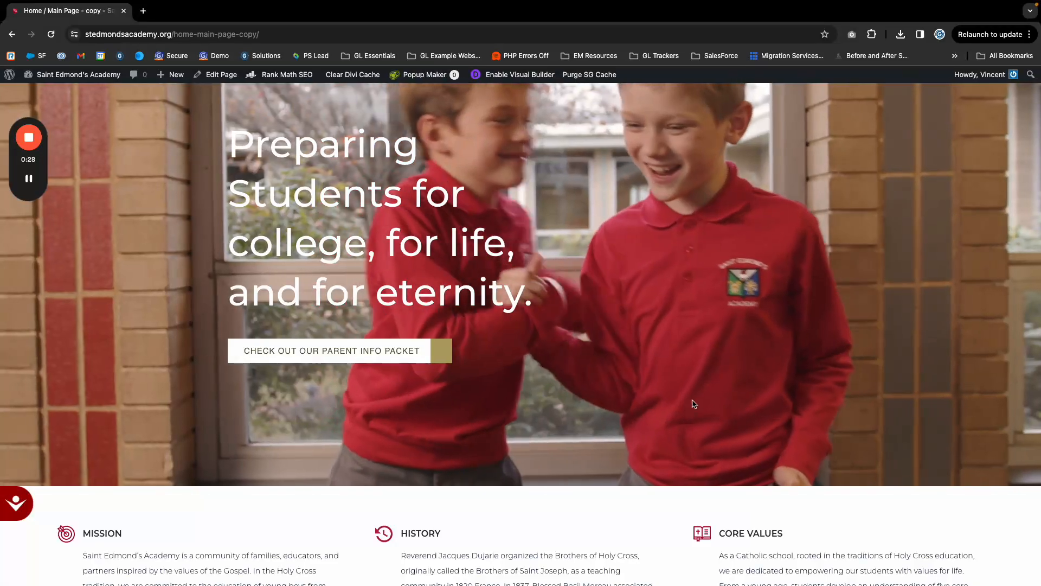
scroll(651, 380, up, 3)
scroll(553, 325, down, 3)
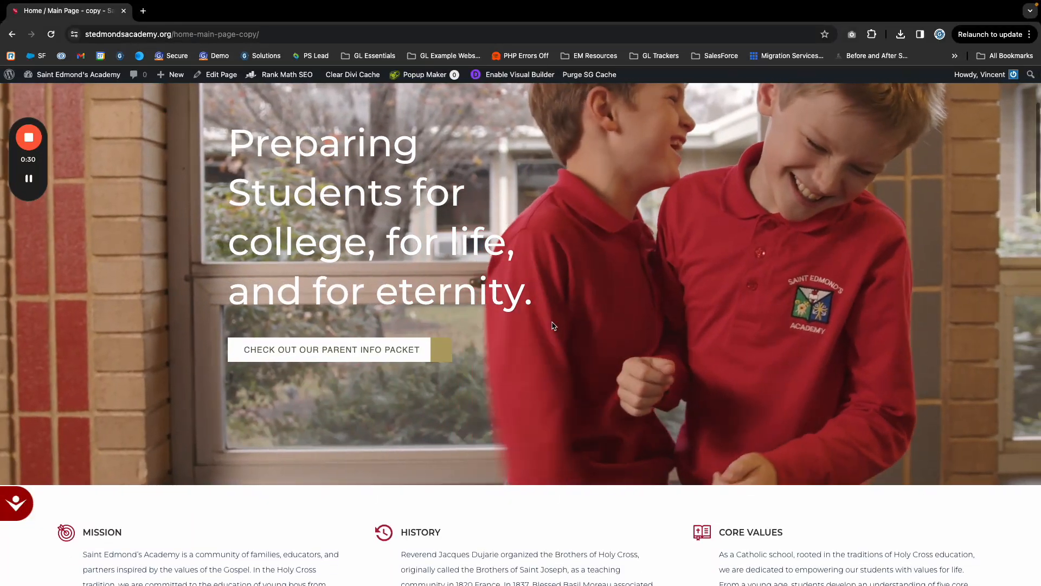
scroll(524, 321, up, 2)
scroll(443, 294, up, 2)
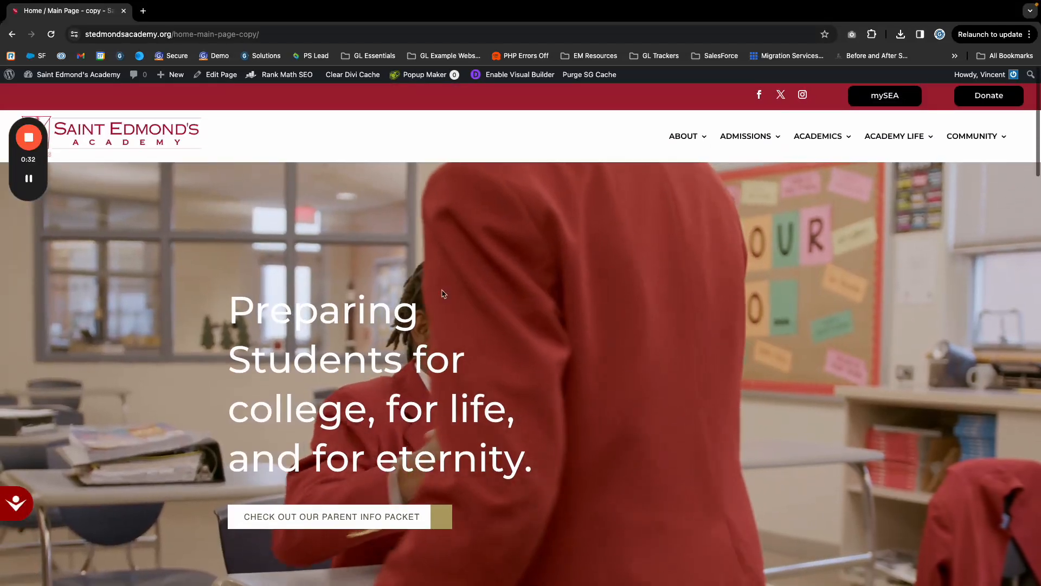
scroll(532, 271, down, 2)
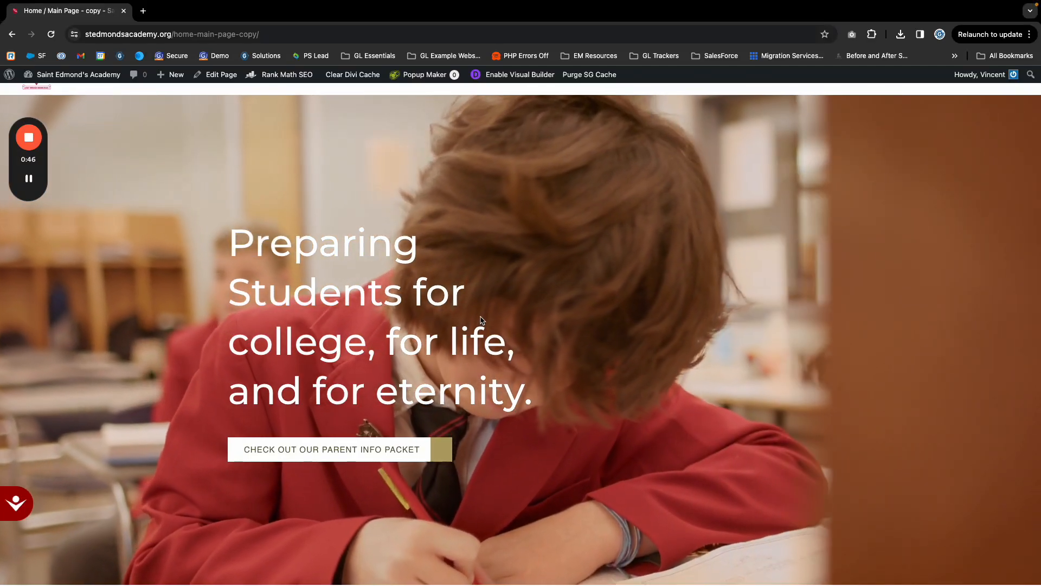
scroll(403, 301, down, 1)
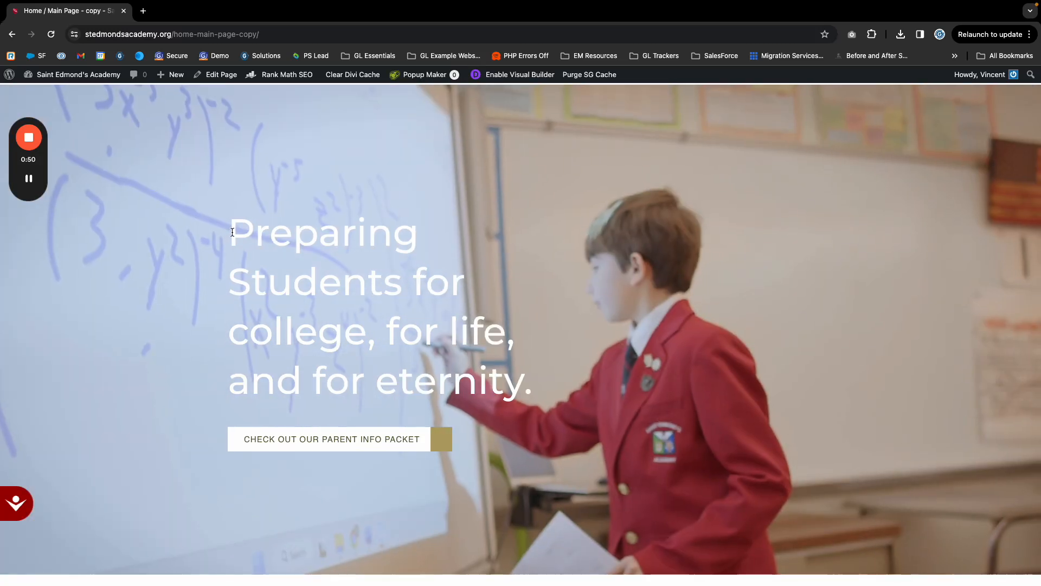
drag(234, 237, 554, 389)
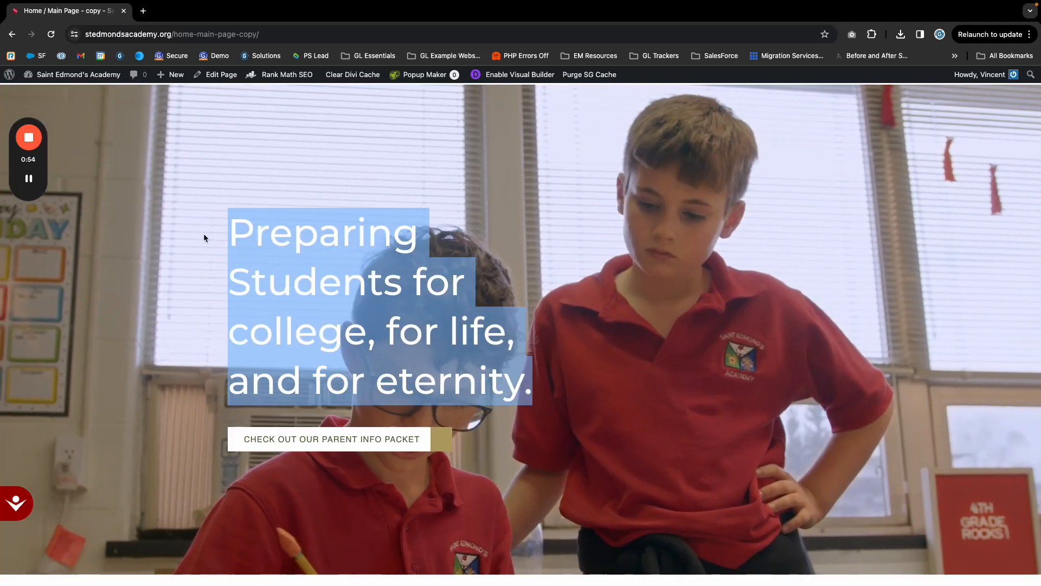
click(239, 229)
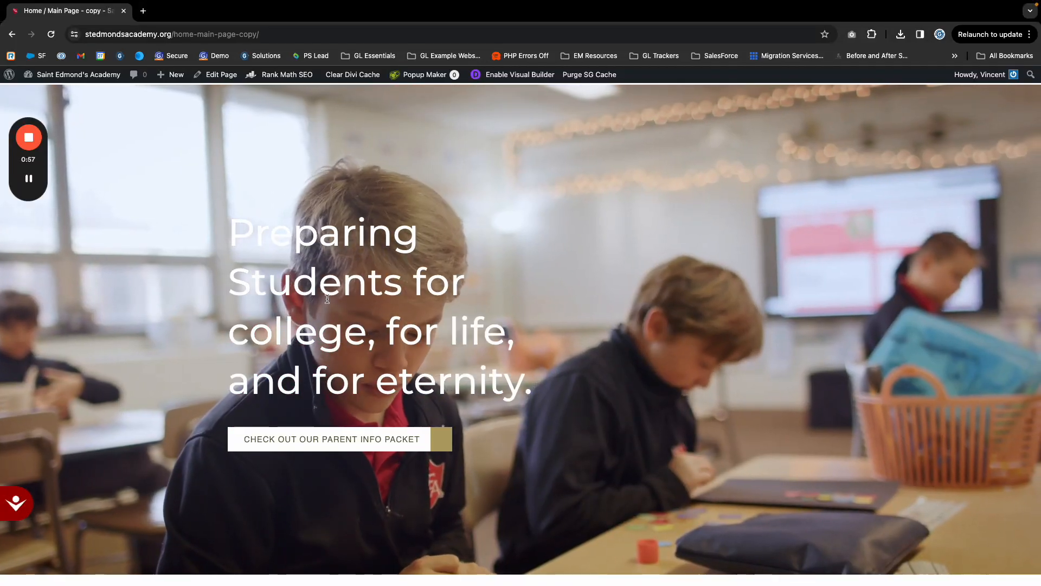
scroll(320, 297, down, 3)
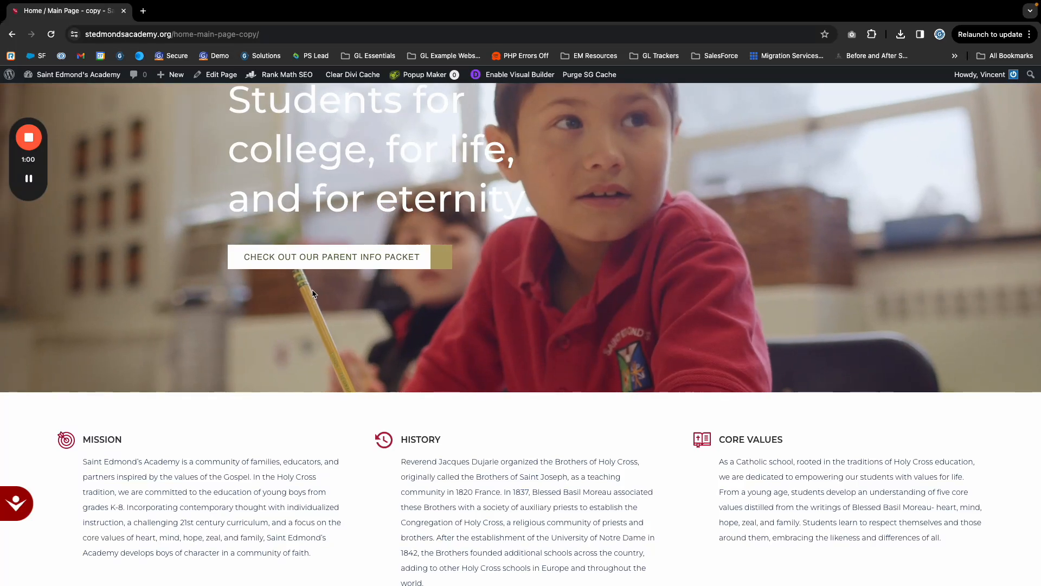
scroll(408, 303, up, 5)
scroll(408, 302, down, 1)
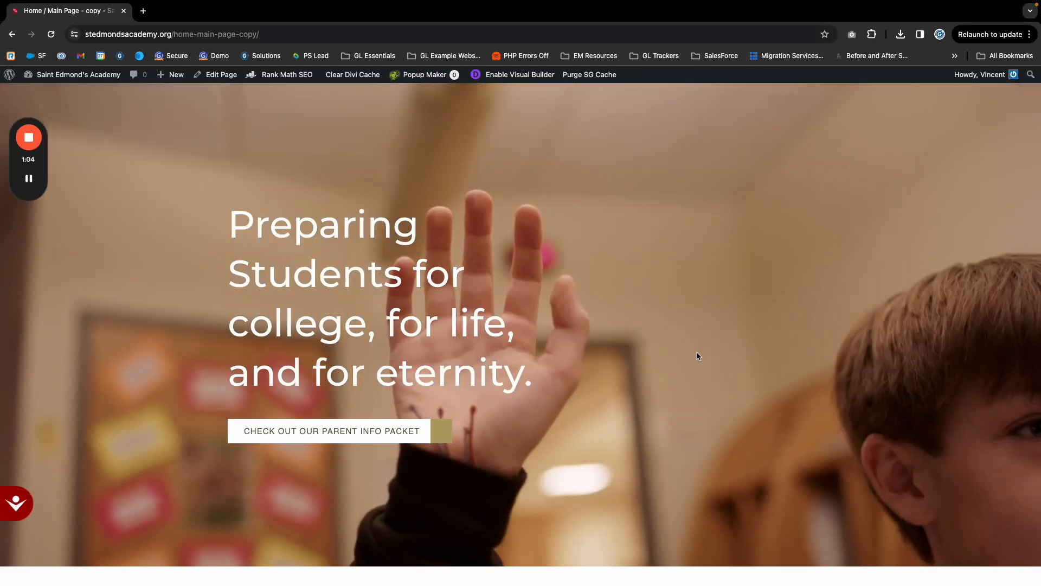
scroll(698, 356, up, 1)
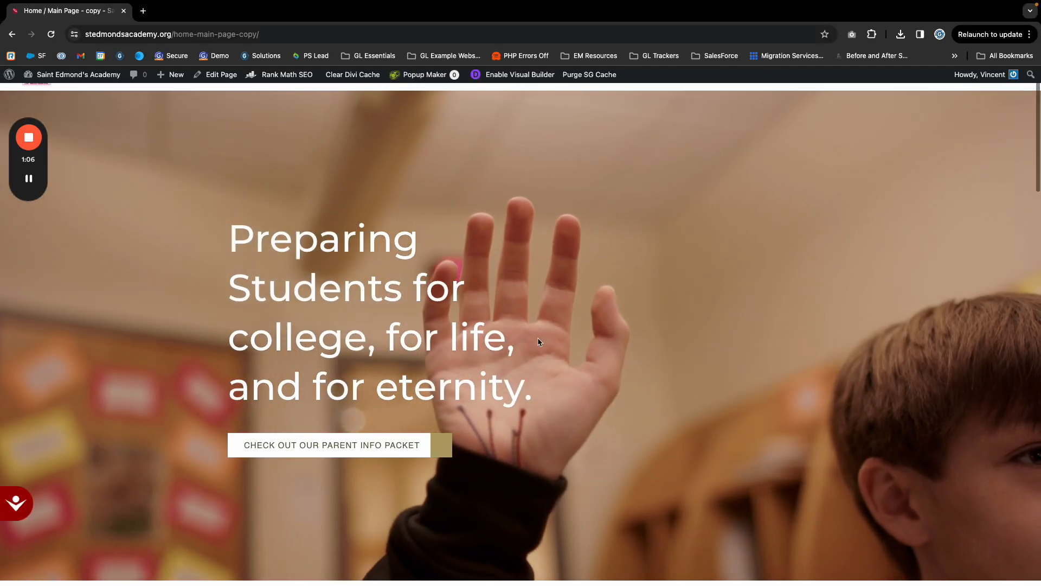
scroll(504, 307, up, 1)
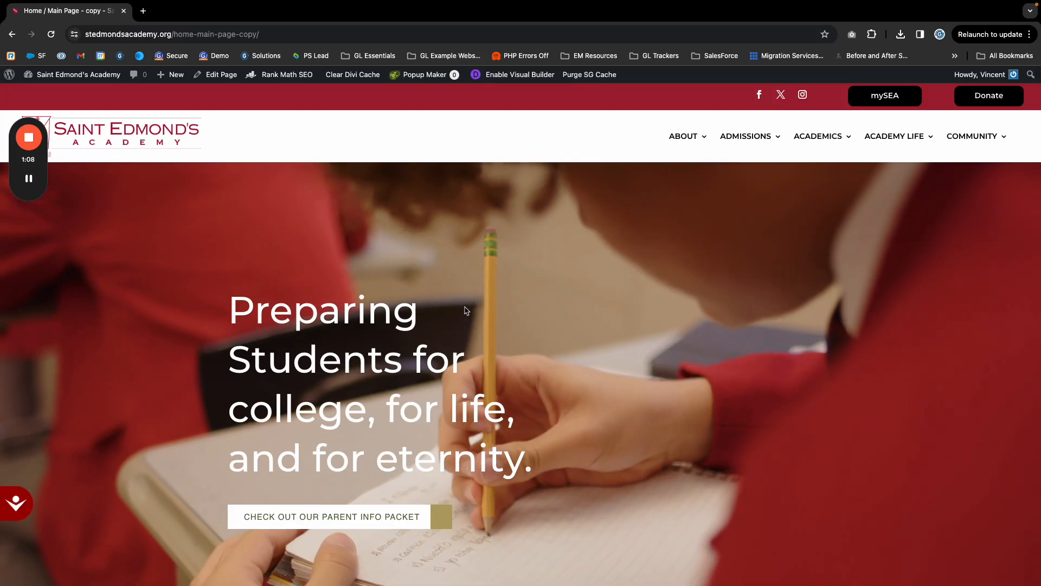
scroll(434, 331, down, 1)
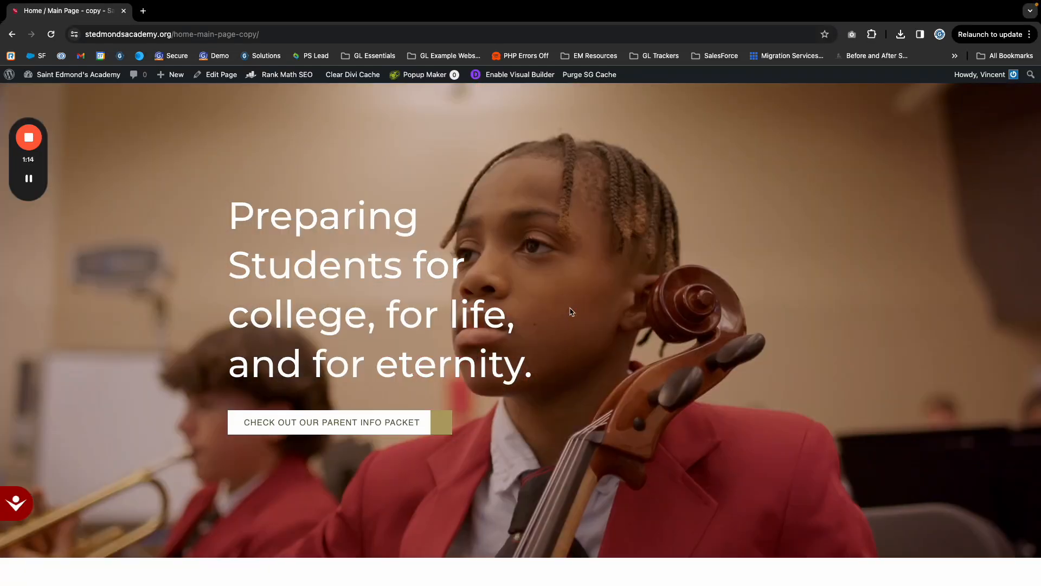
scroll(212, 187, up, 1)
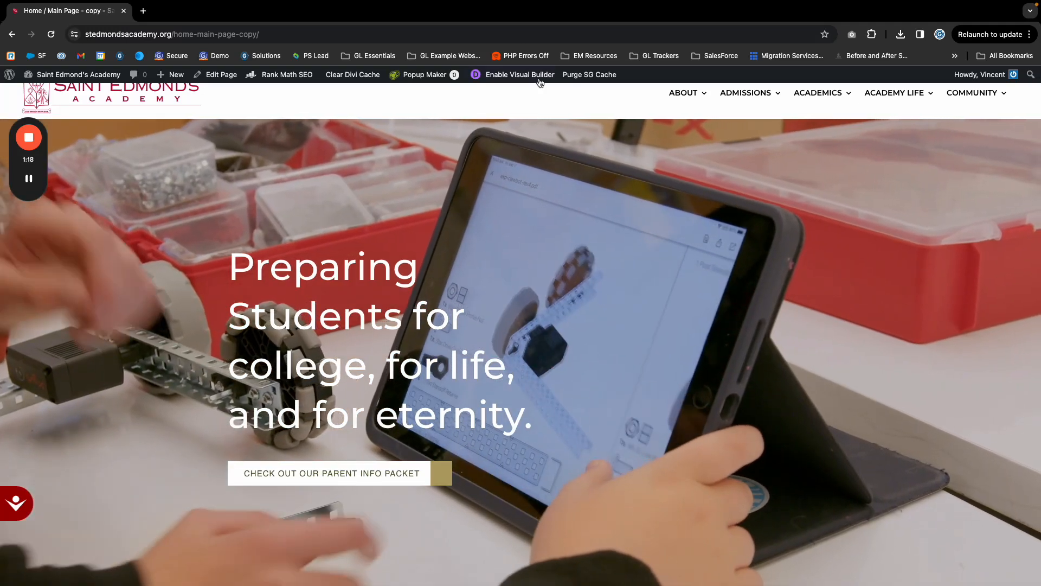
- Enable the Visual Builder for the home page copy and open the settings of the hero section
click(539, 77)
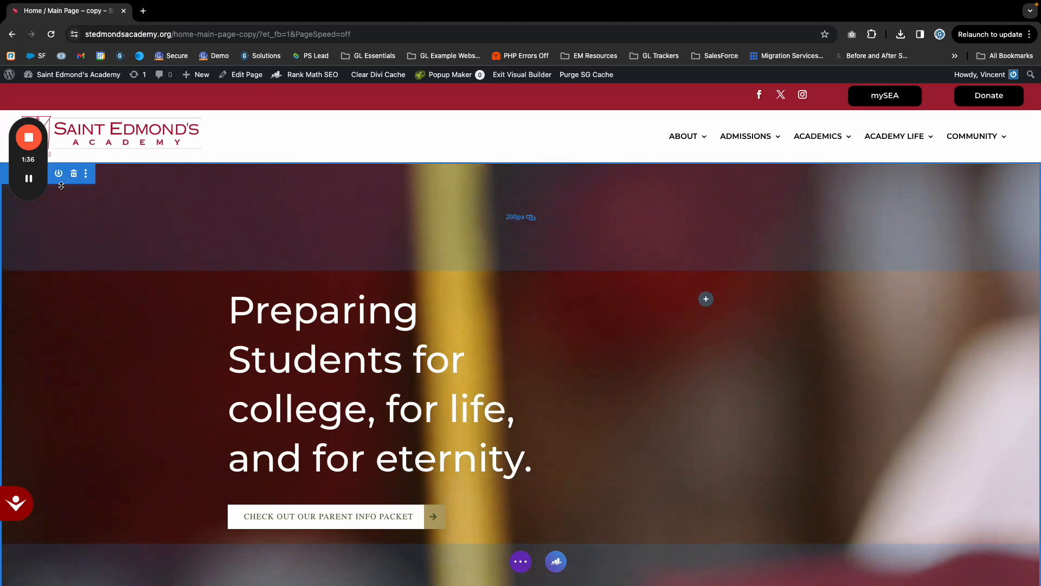
scroll(429, 322, down, 1)
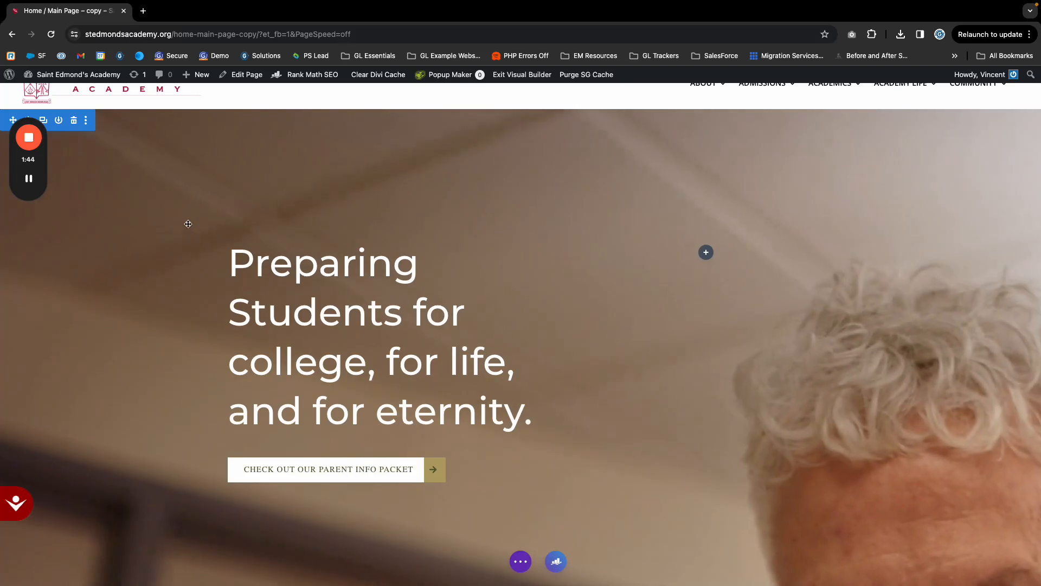
scroll(186, 228, up, 2)
scroll(179, 233, down, 3)
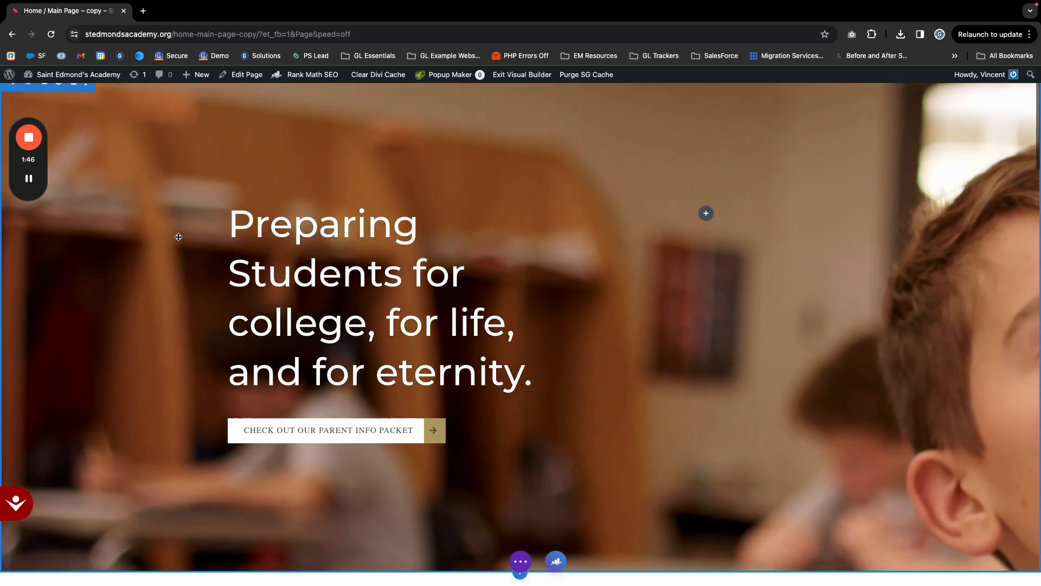
scroll(179, 237, up, 1)
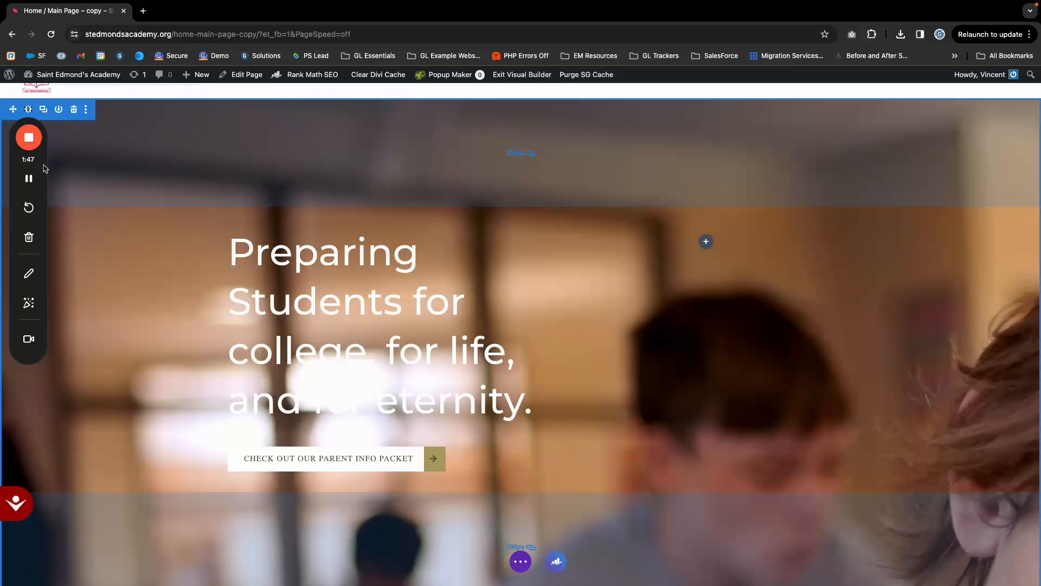
drag(46, 169, 931, 264)
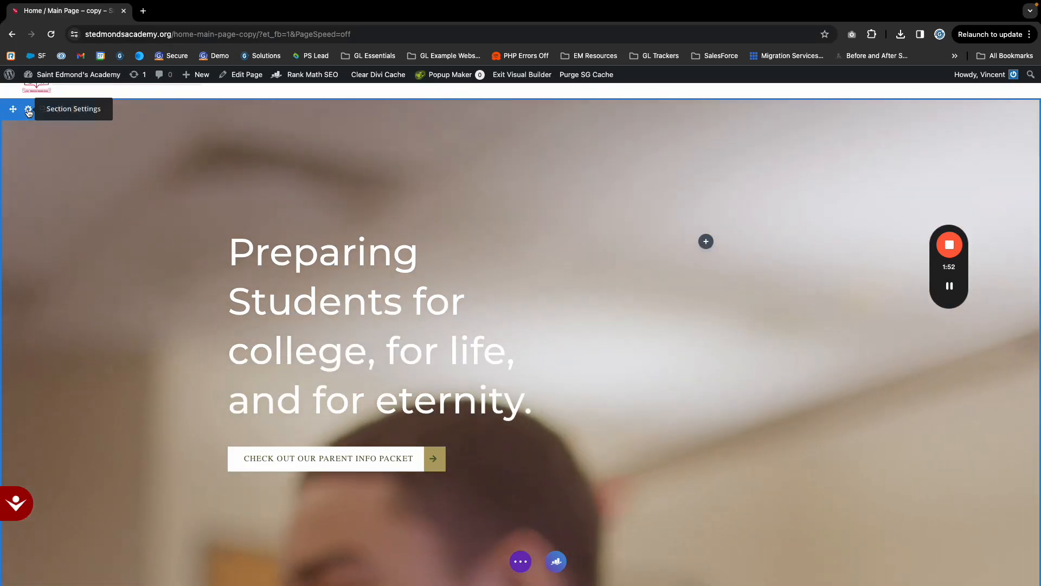
click(29, 110)
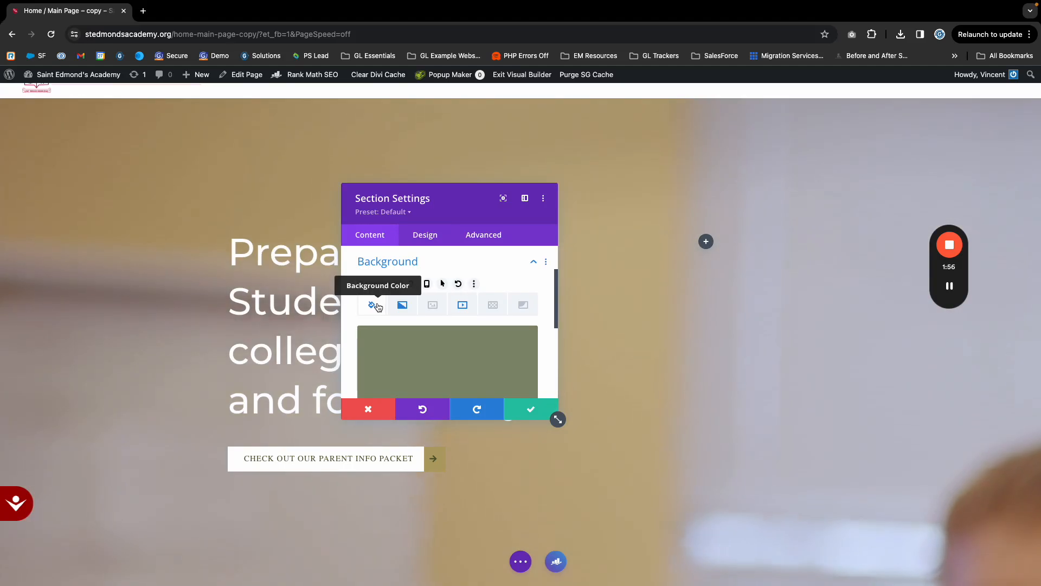
- Delete the existing background gradient from the hero section
scroll(373, 309, up, 2)
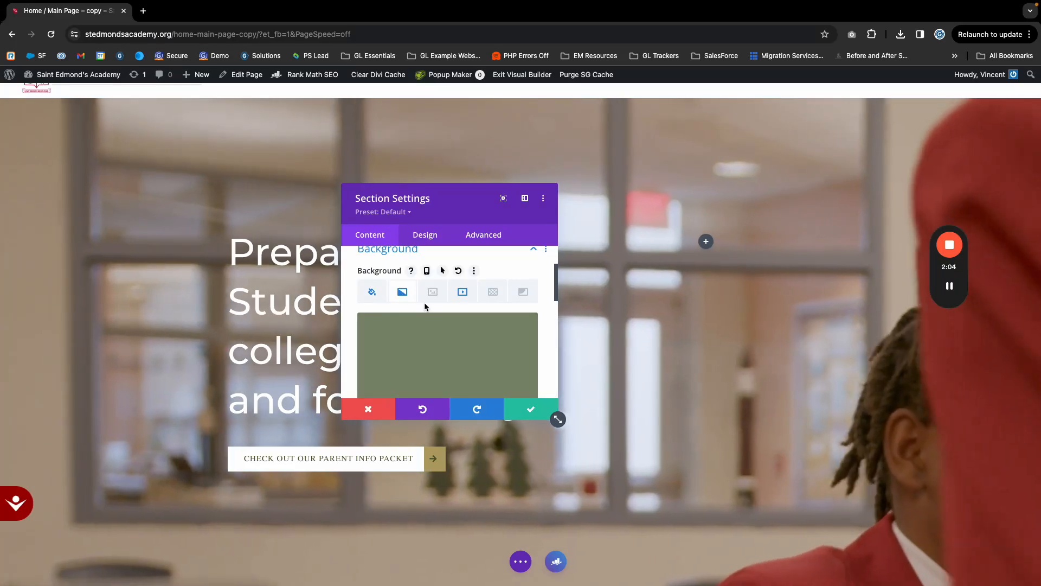
scroll(442, 309, down, 2)
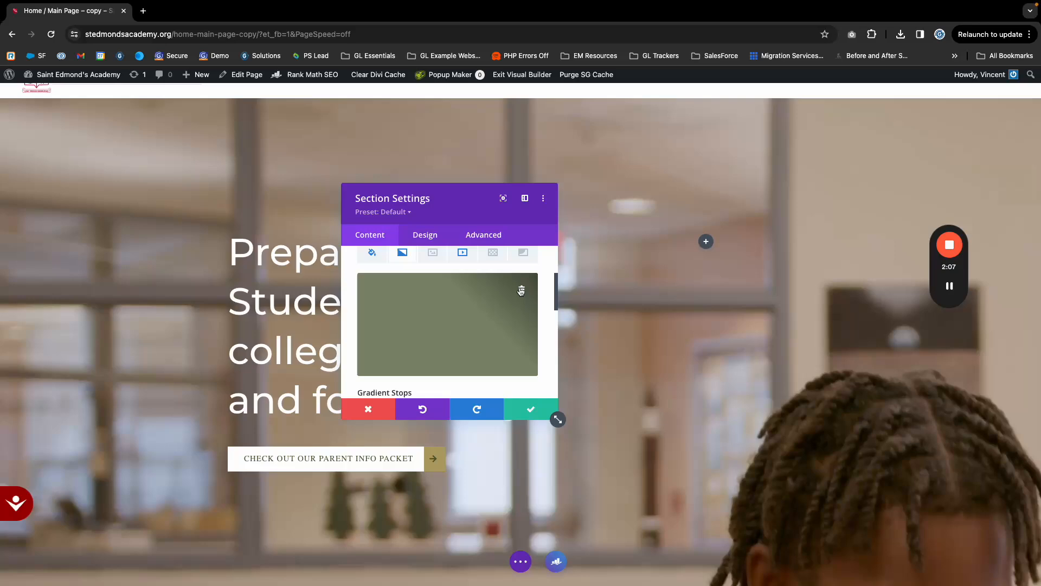
click(521, 292)
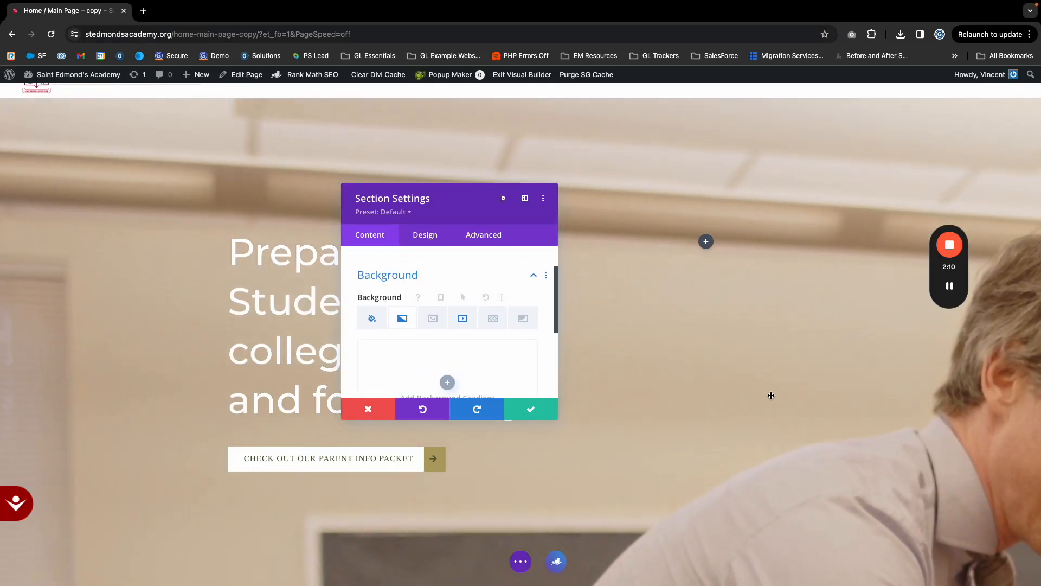
scroll(771, 396, down, 4)
scroll(771, 396, up, 4)
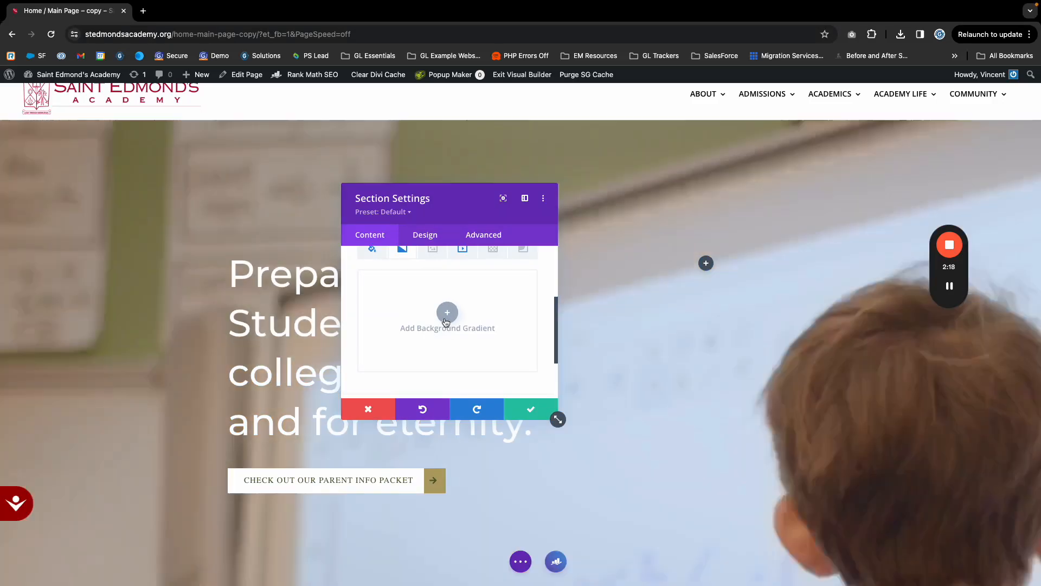
- Add a new background gradient to the hero section and set its first stop to black at 0.4 opacity
click(448, 329)
scroll(421, 329, down, 2)
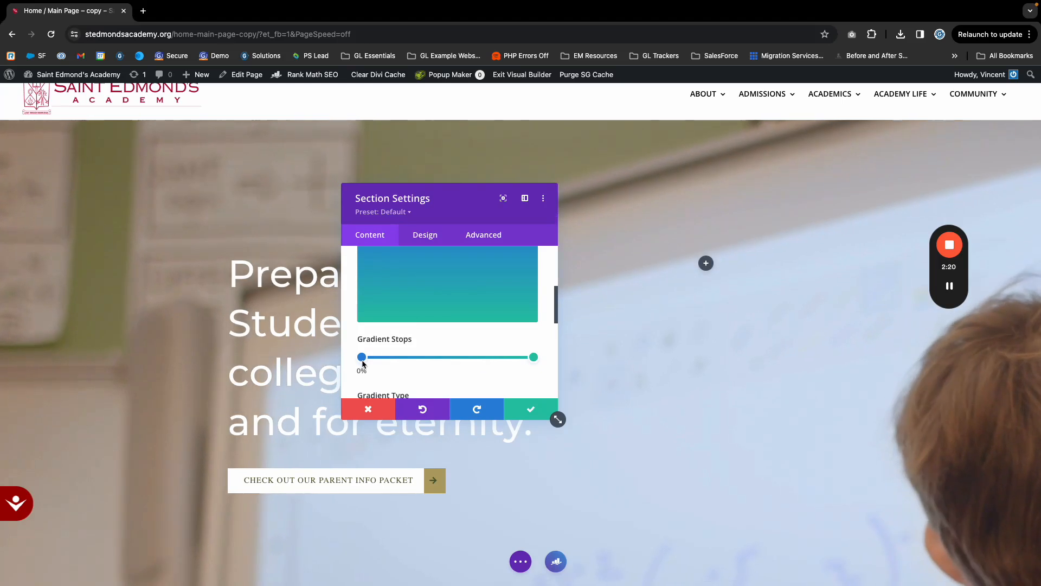
click(361, 357)
click(396, 341)
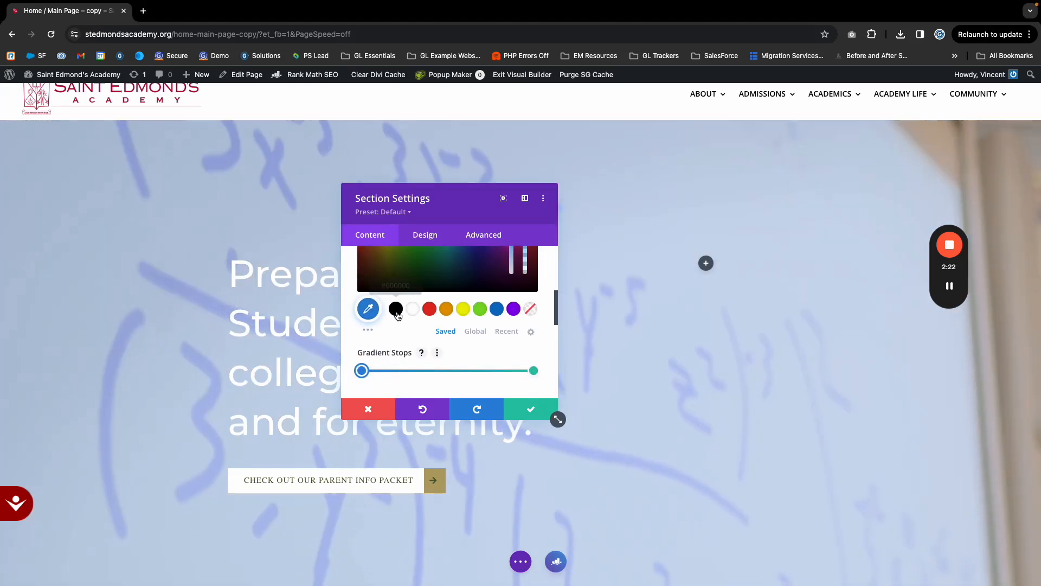
drag(525, 267, 524, 299)
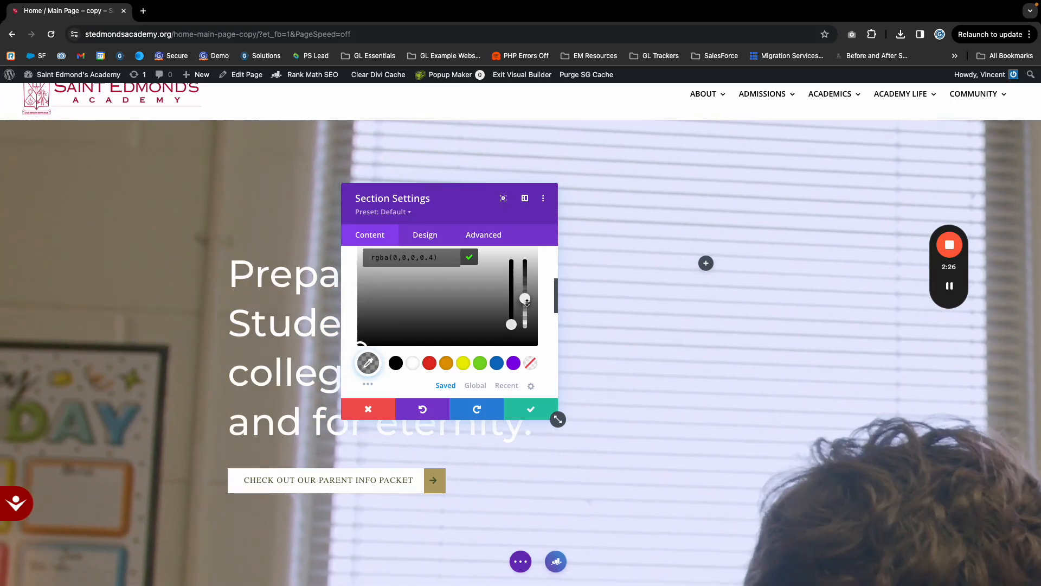
- Set the gradient's end stop to black with its opacity lowered to 0.08
scroll(504, 369, down, 2)
click(534, 385)
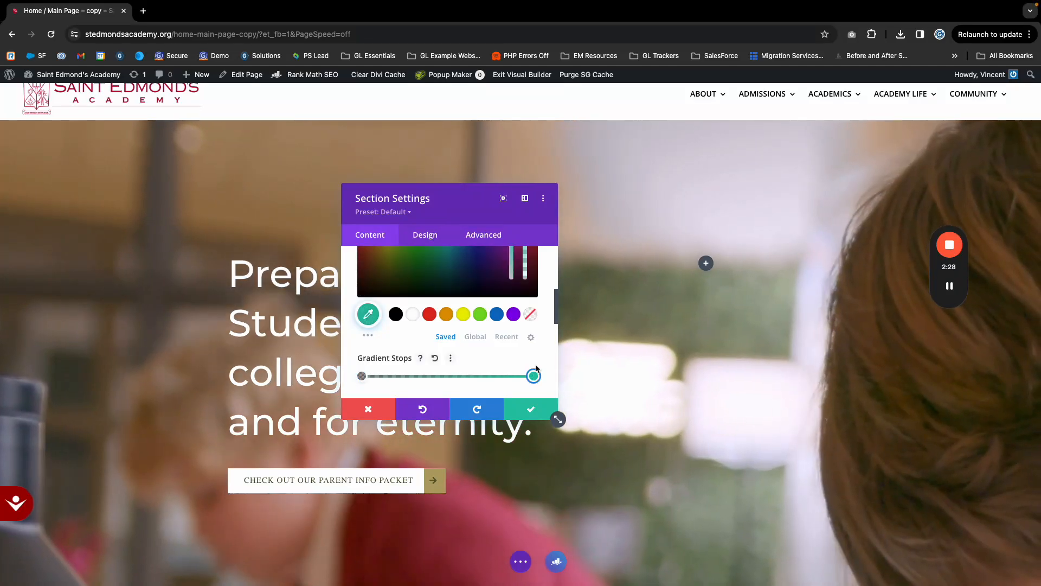
scroll(467, 336, up, 1)
click(396, 348)
scroll(456, 336, up, 2)
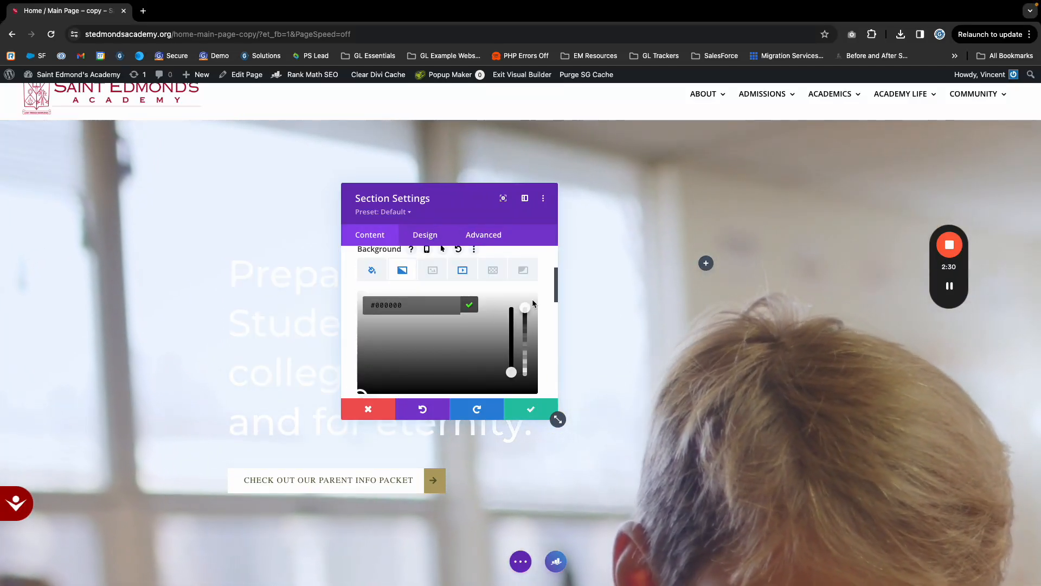
drag(525, 329, 529, 378)
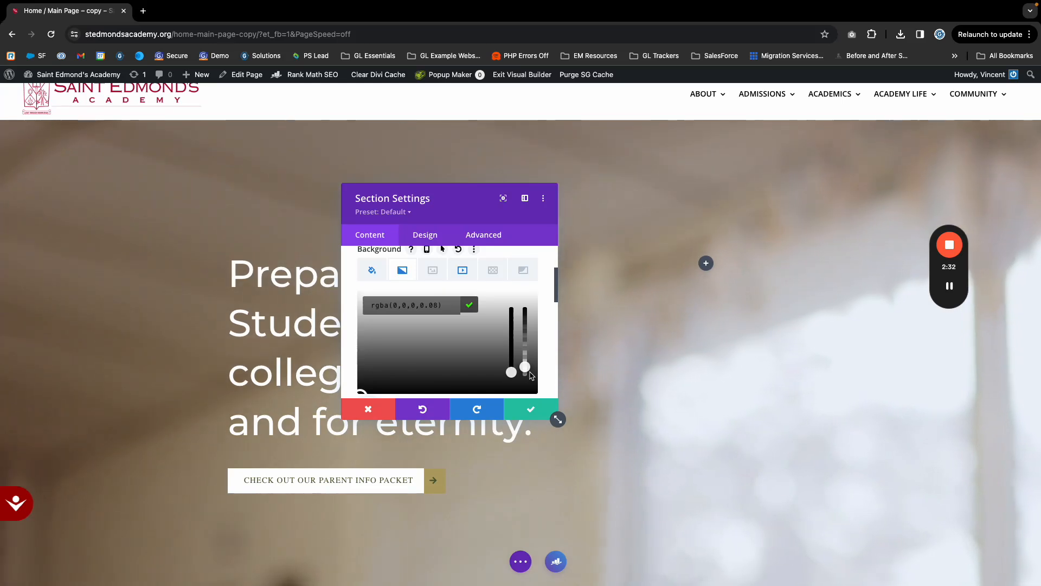
- Turn on placing the gradient above the background image and save the section settings
scroll(449, 341, down, 5)
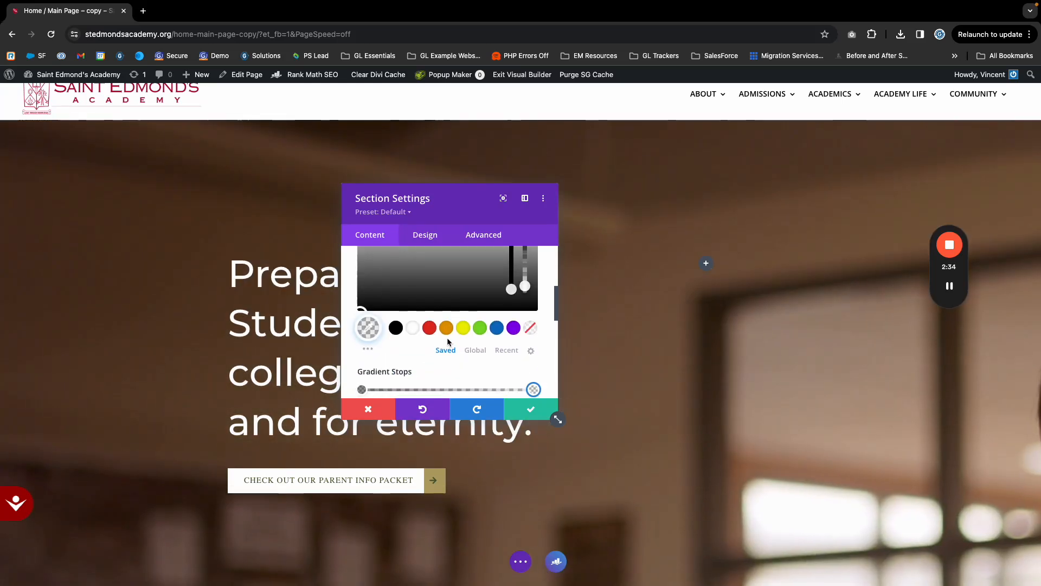
scroll(467, 330, down, 5)
click(388, 347)
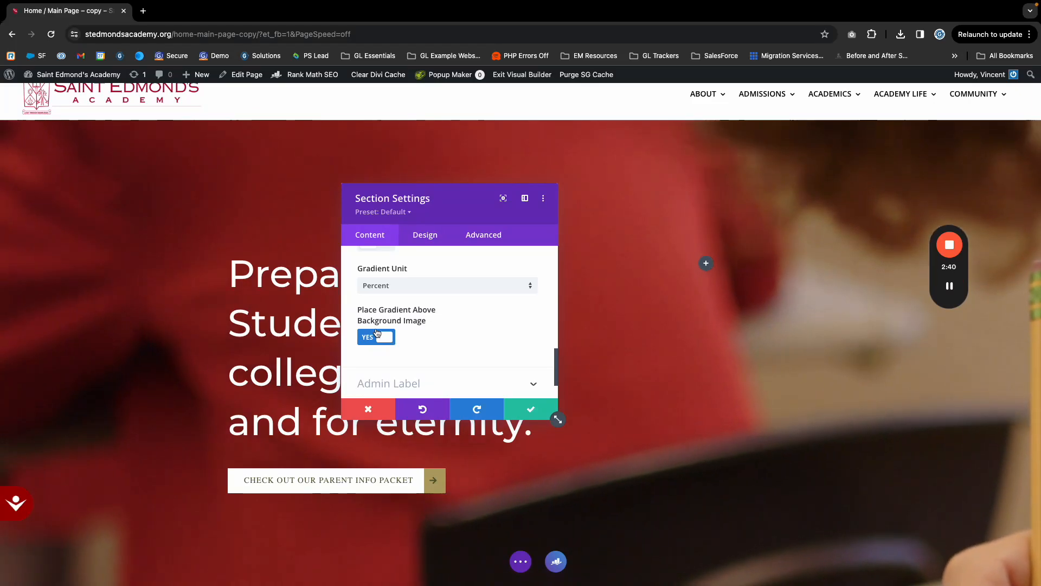
click(535, 411)
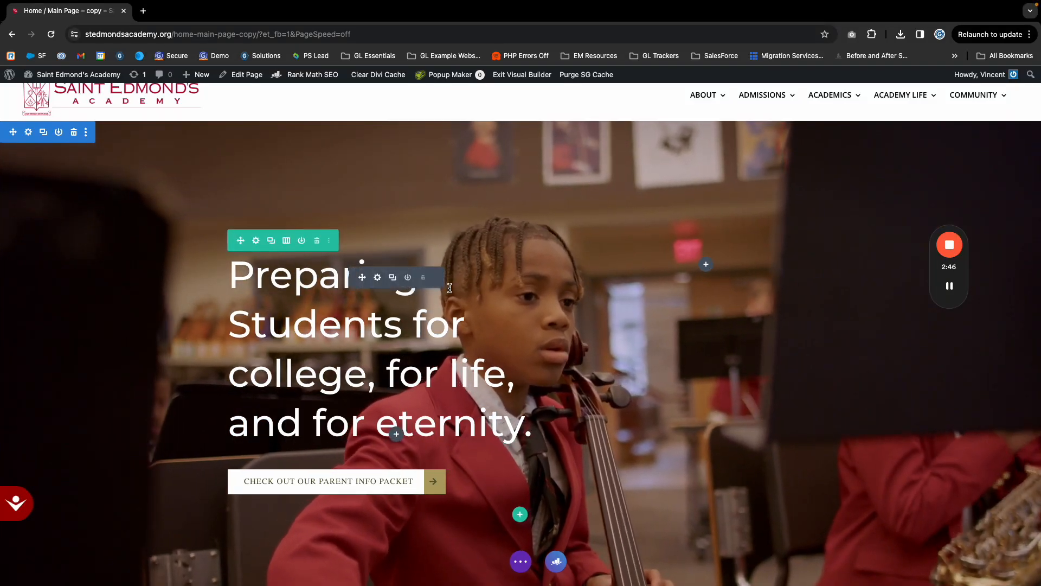
- Check the overlay on the hero section and open that section's background video settings
scroll(450, 288, up, 1)
scroll(272, 265, down, 3)
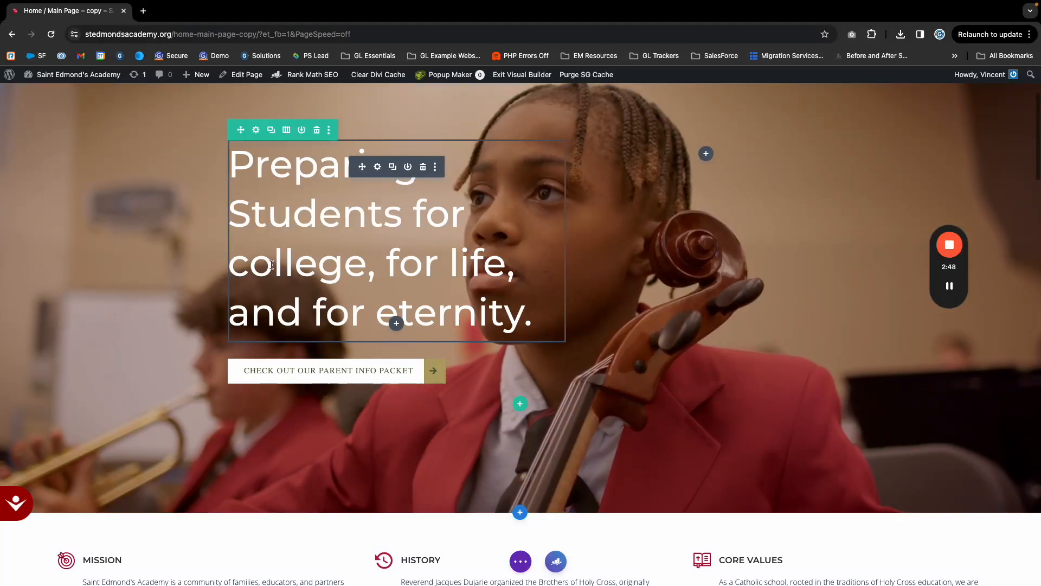
scroll(272, 265, up, 3)
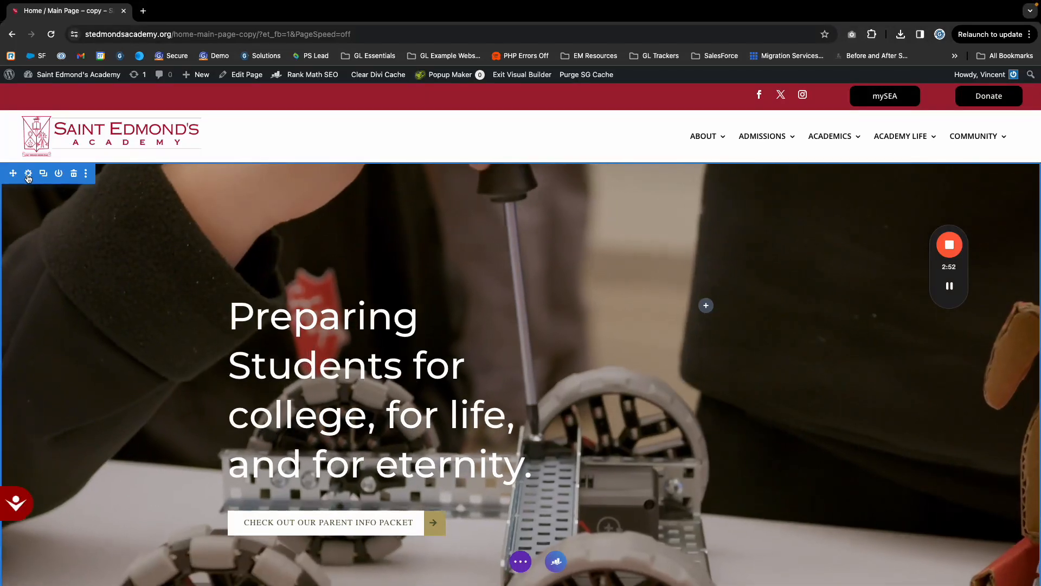
click(29, 174)
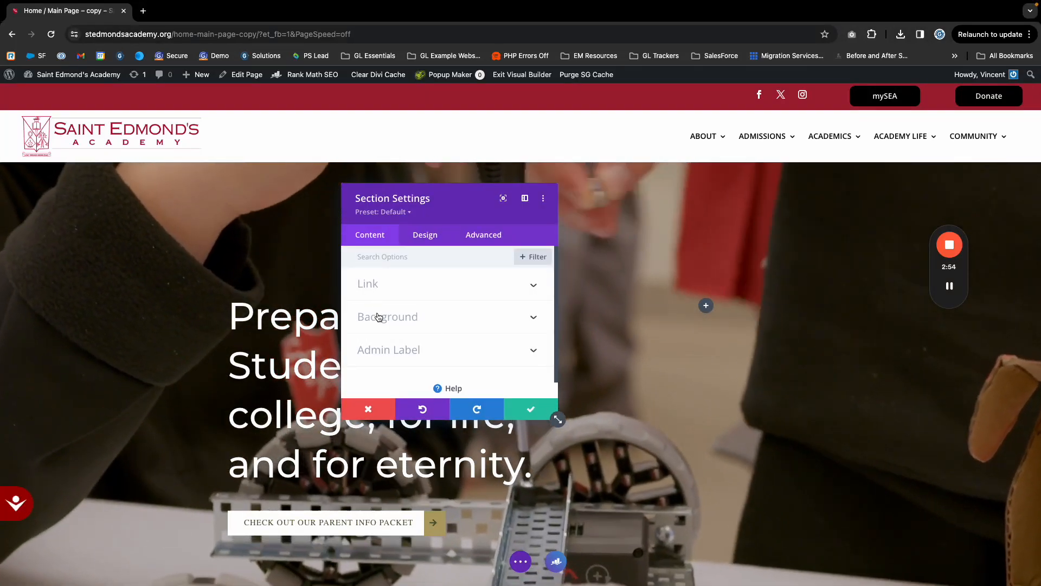
scroll(437, 336, down, 1)
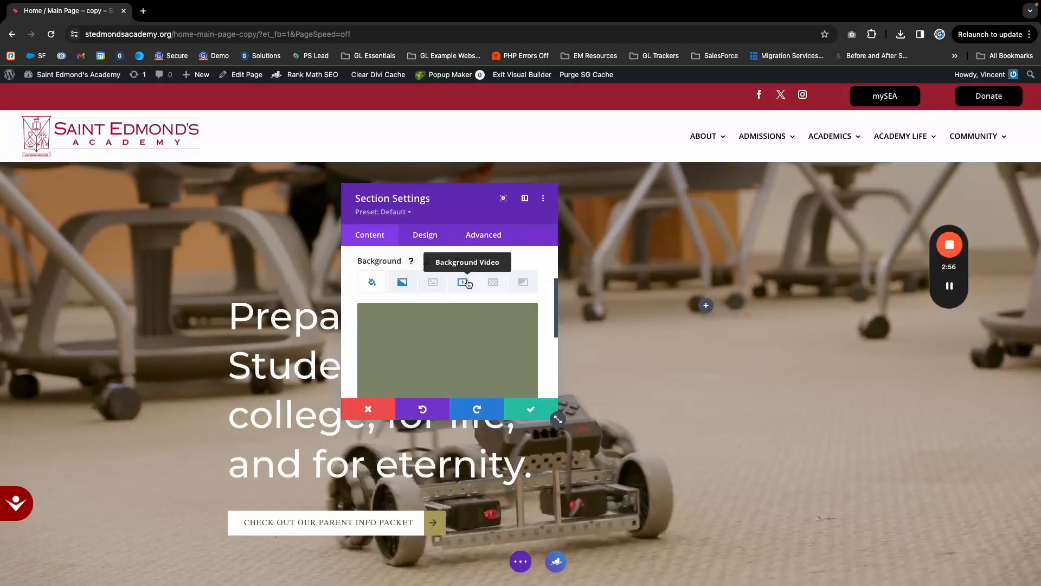
click(464, 283)
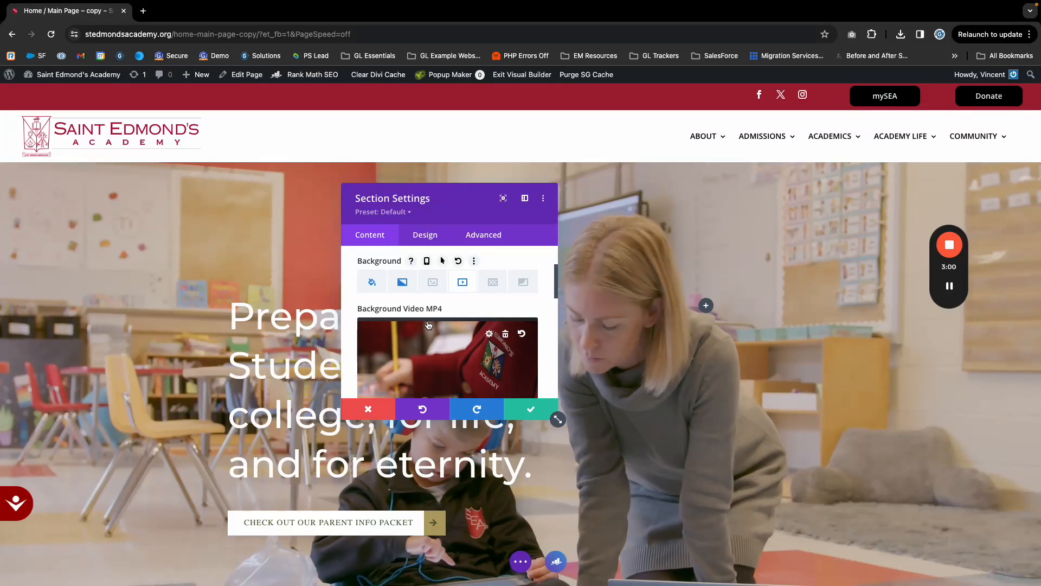
scroll(420, 329, down, 2)
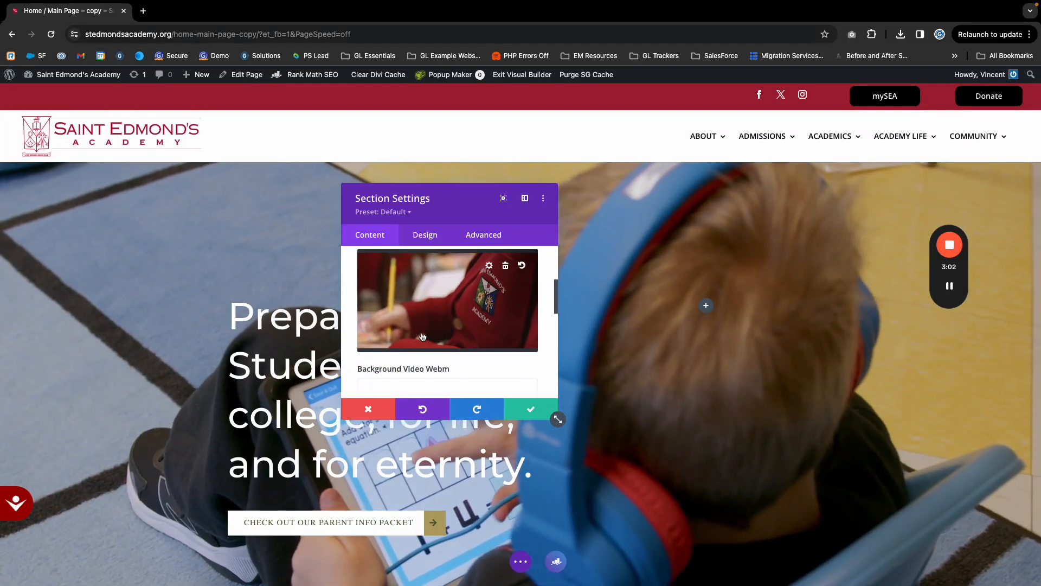
scroll(396, 324, up, 1)
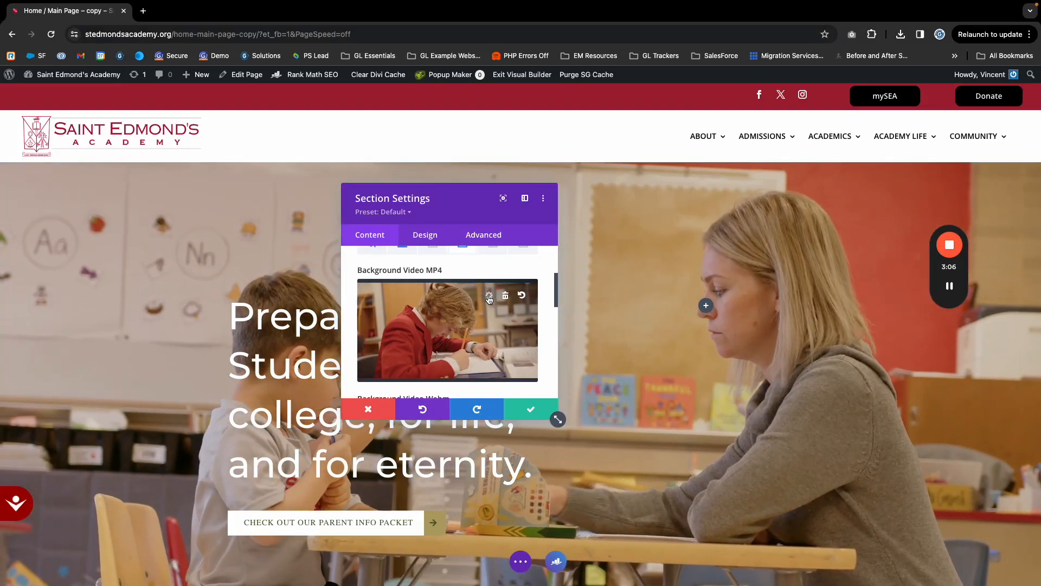
- Replace the hero's MP4 background video with Hero_Reel_123mb.mp4 from the media library
click(489, 297)
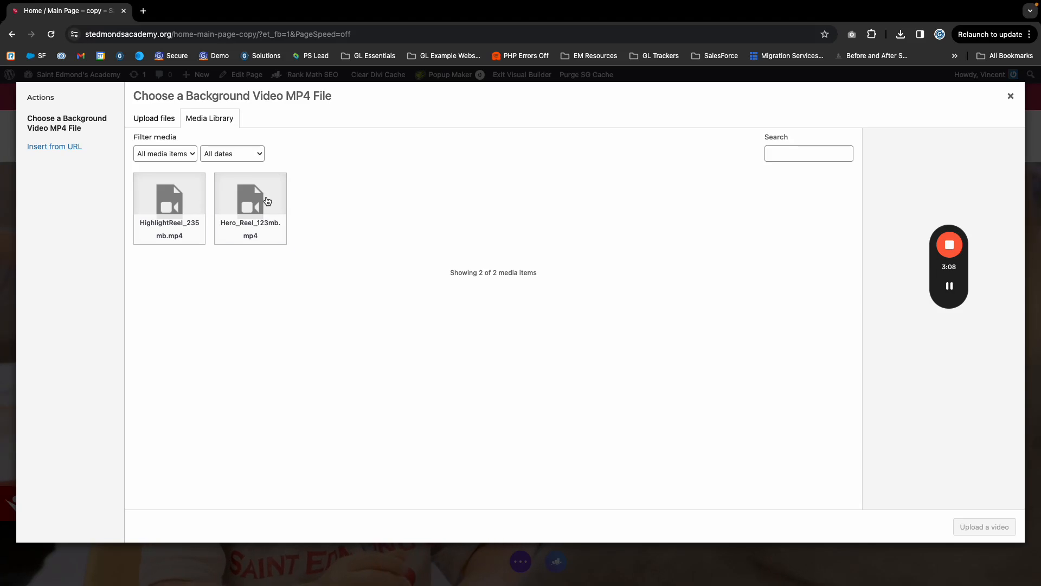
click(267, 201)
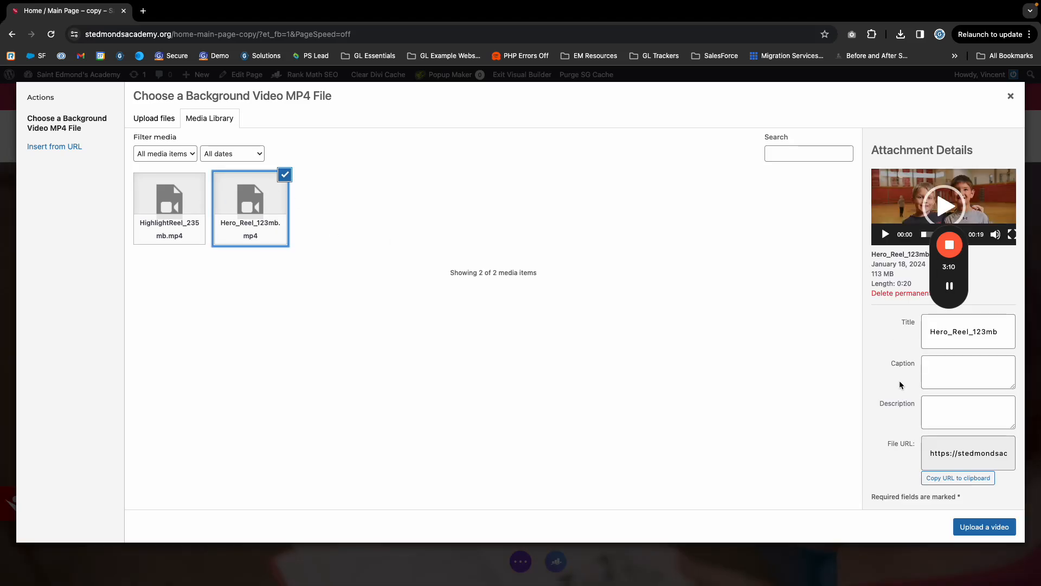
click(287, 211)
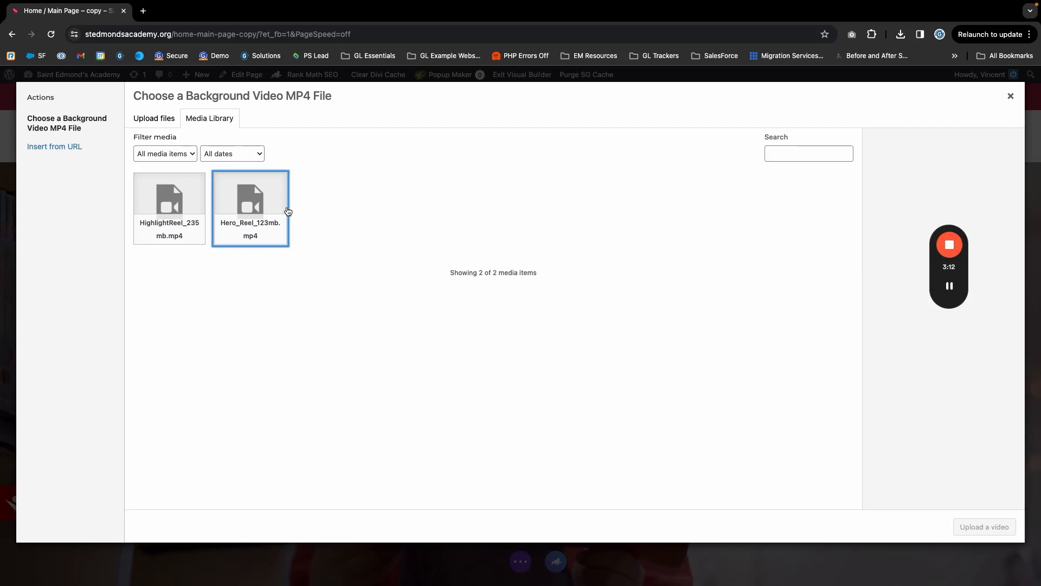
click(142, 120)
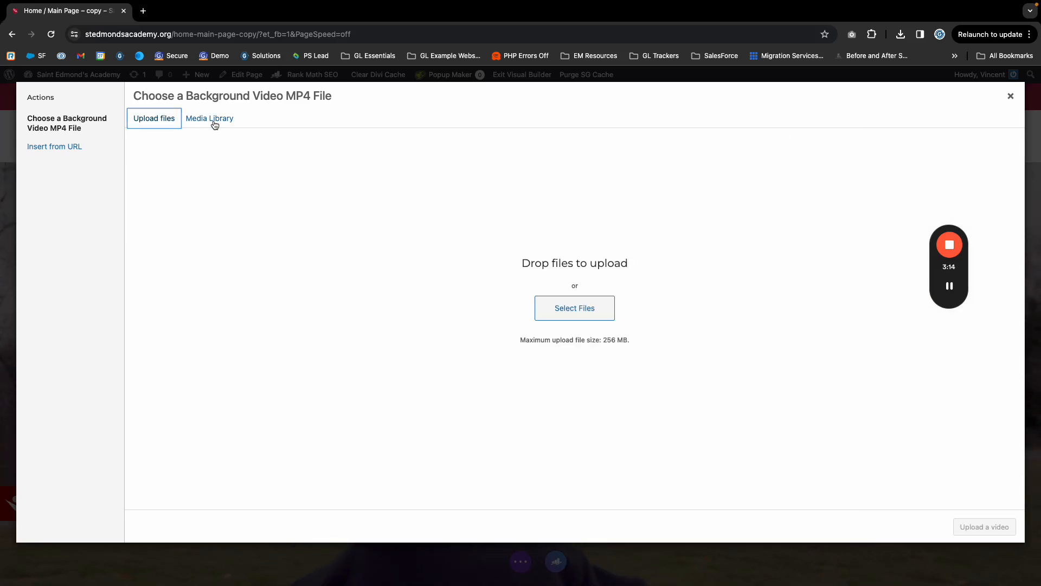
click(224, 124)
click(280, 210)
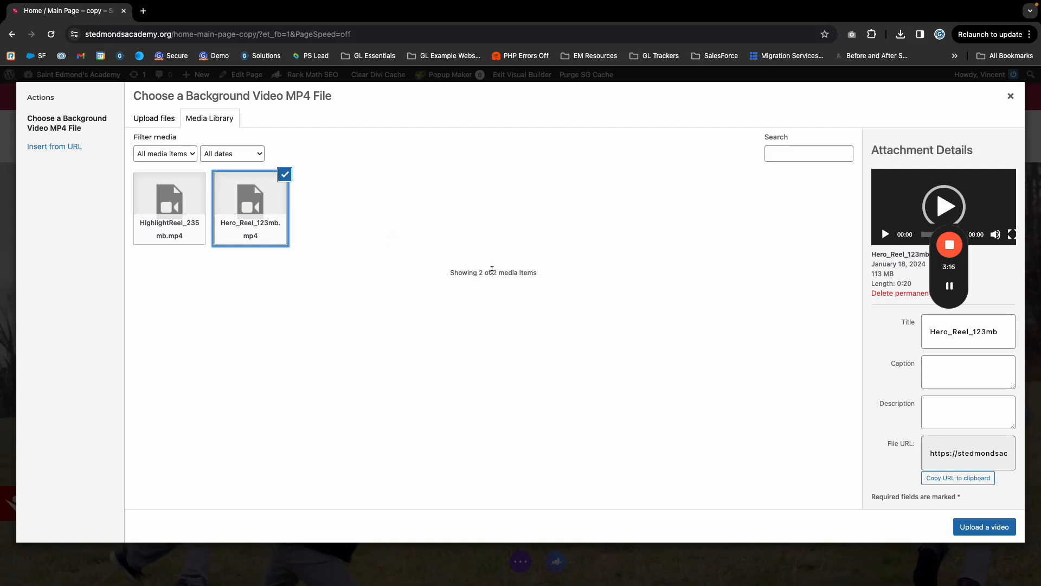
click(979, 531)
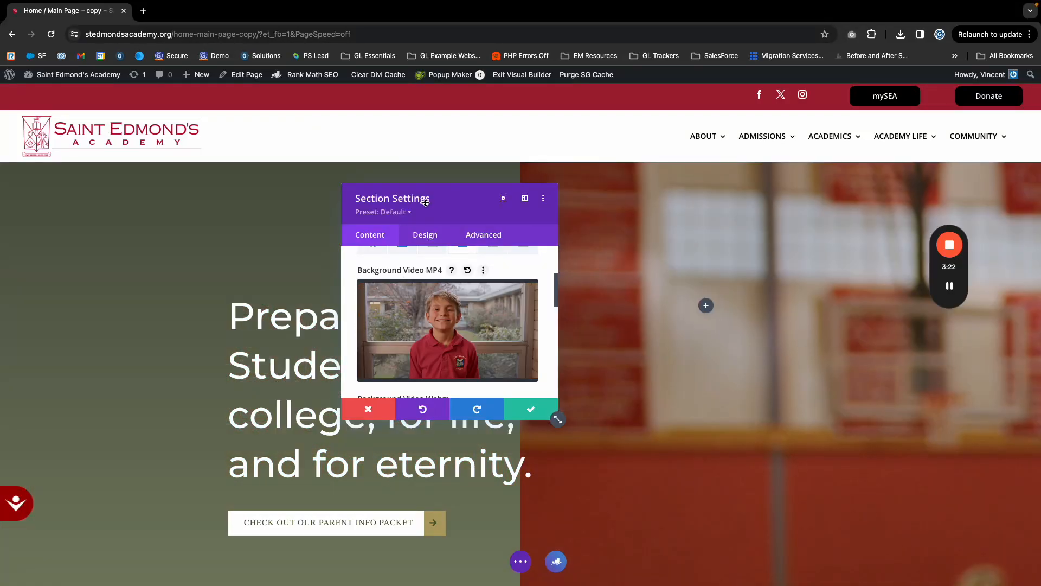
- Move the section settings window clear of the hero heading and check the background video playing behind the text
drag(457, 204, 864, 248)
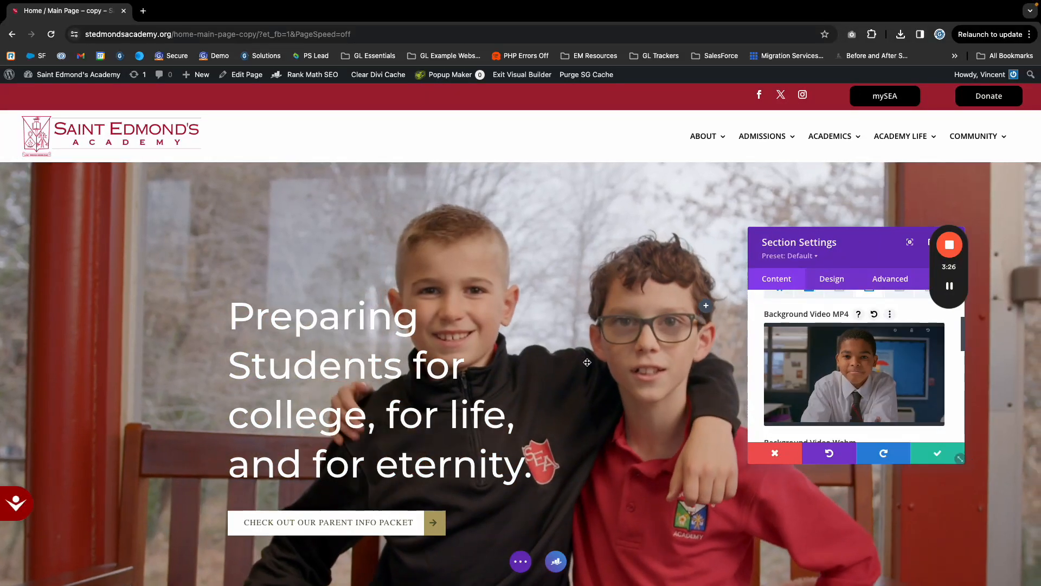
scroll(577, 360, down, 10)
scroll(506, 374, up, 10)
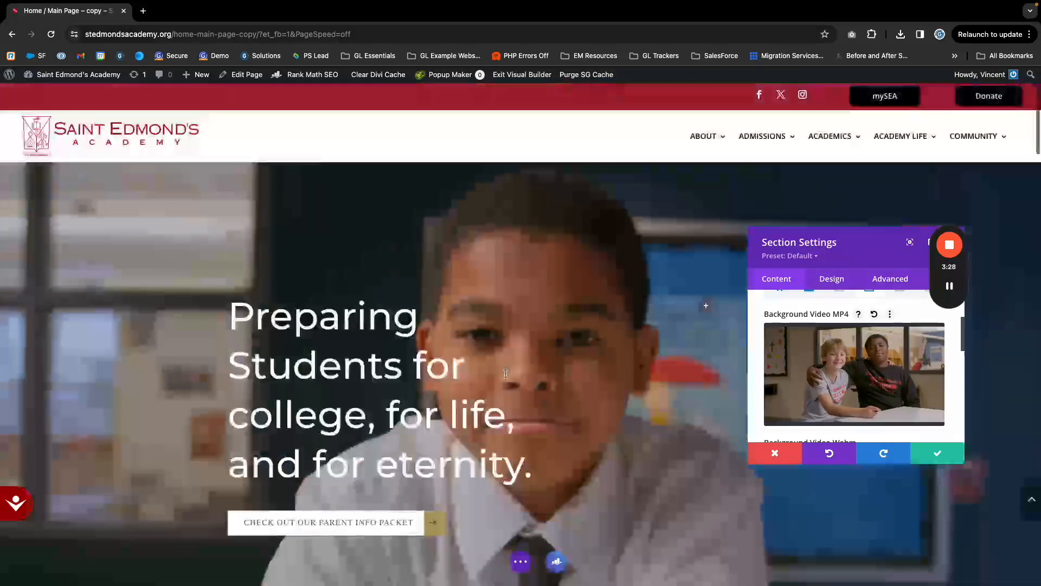
scroll(505, 391, down, 2)
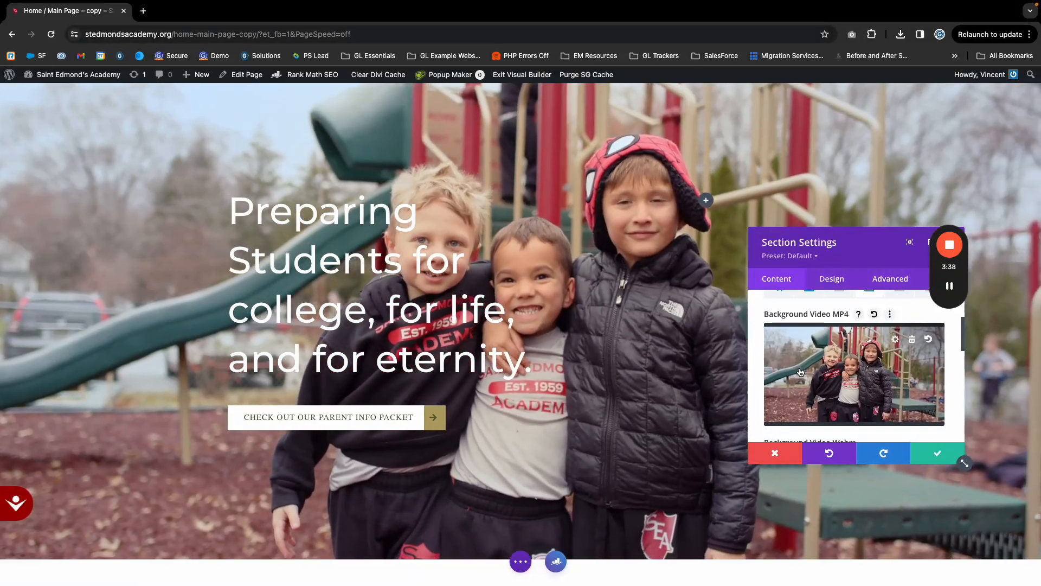
- Set the hero's MP4 background video to HighlightReel_235mb.mp4 from the media library
click(800, 371)
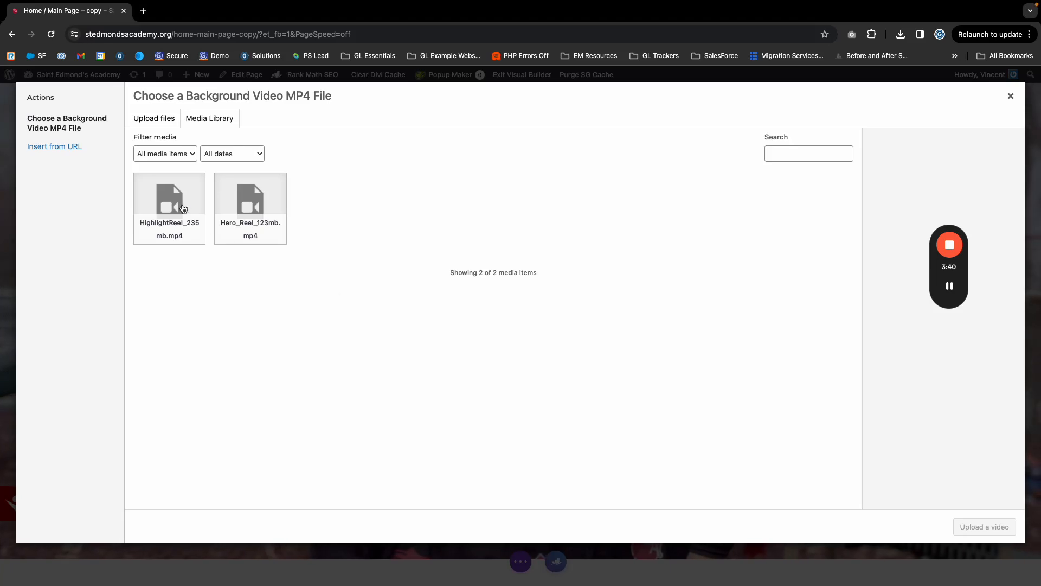
click(243, 198)
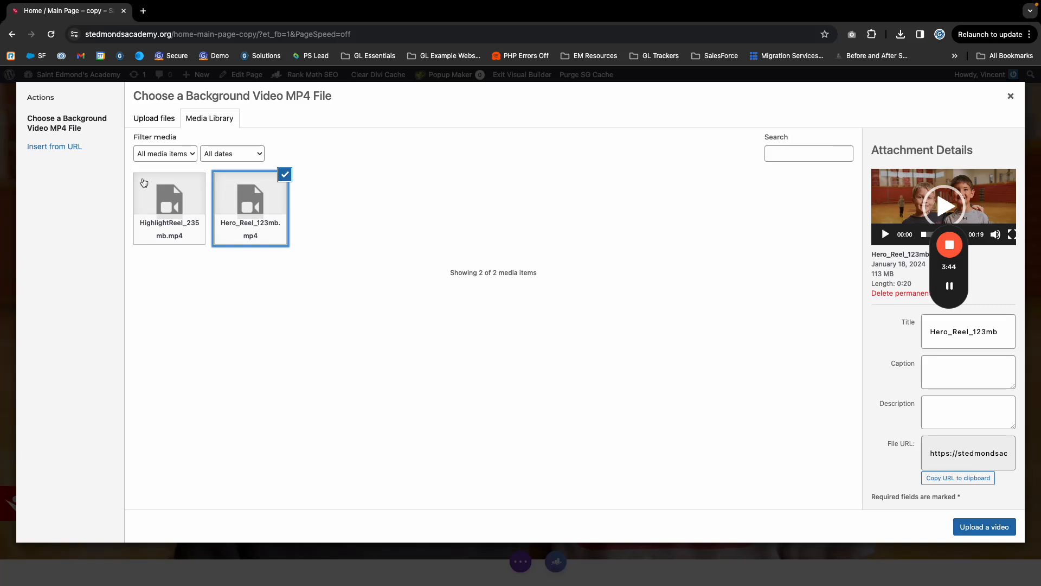
click(185, 198)
click(971, 525)
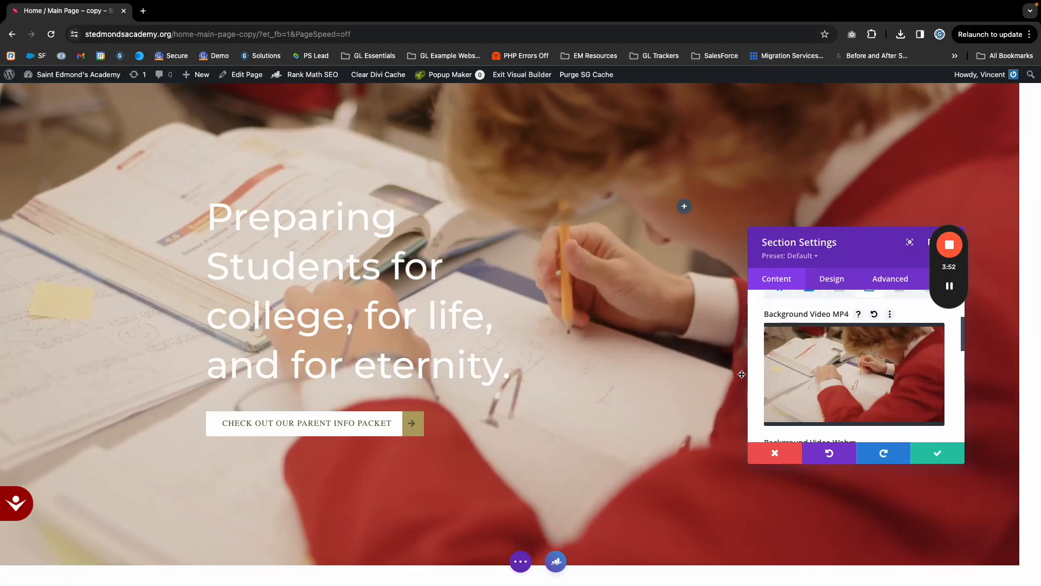
- Examine the remaining background video options: WebM file, video width and height, and the two pause settings
scroll(806, 349, down, 5)
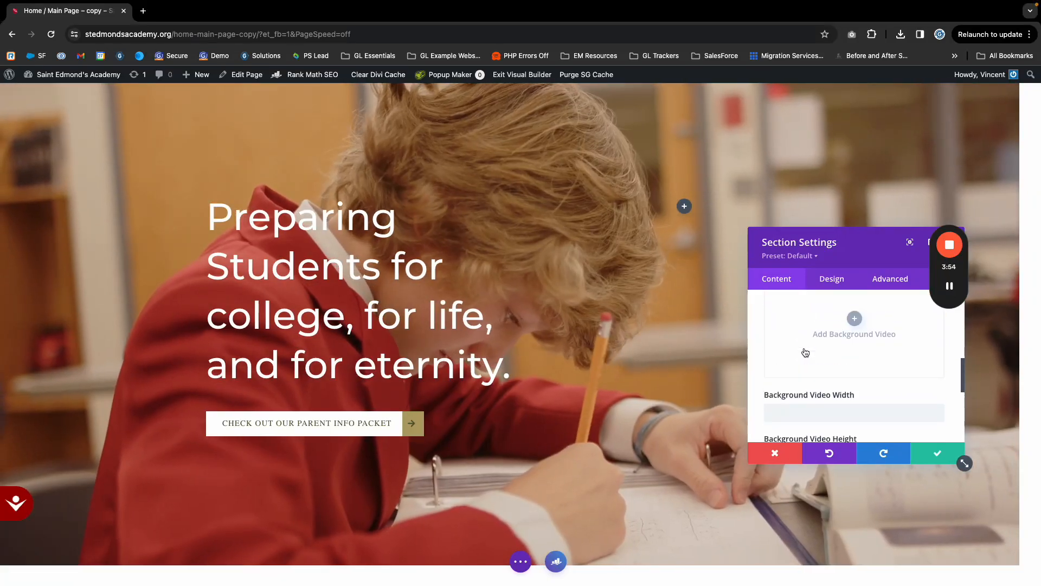
scroll(805, 353, up, 5)
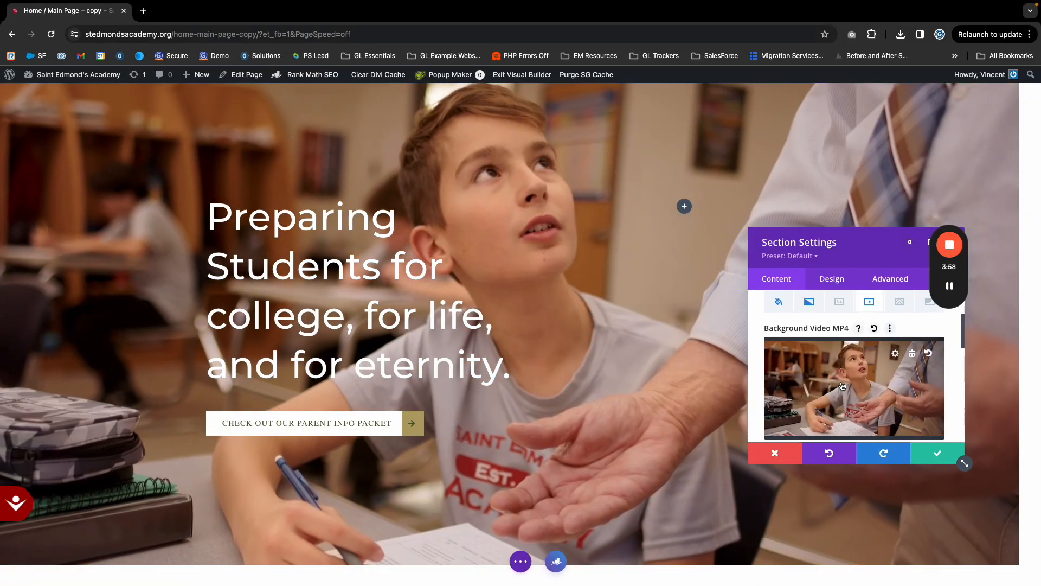
scroll(819, 374, down, 3)
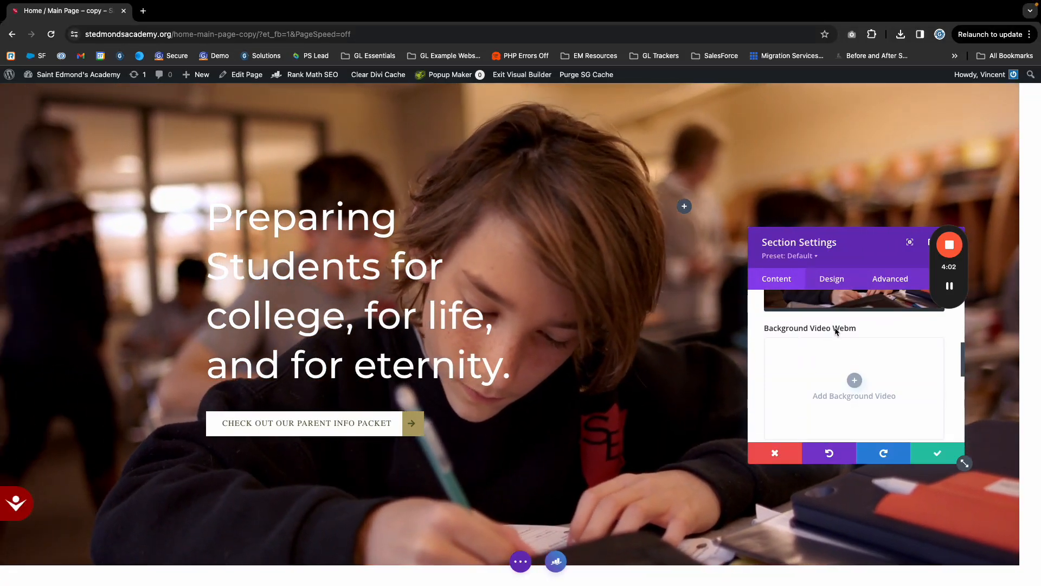
scroll(836, 332, up, 1)
scroll(857, 380, down, 1)
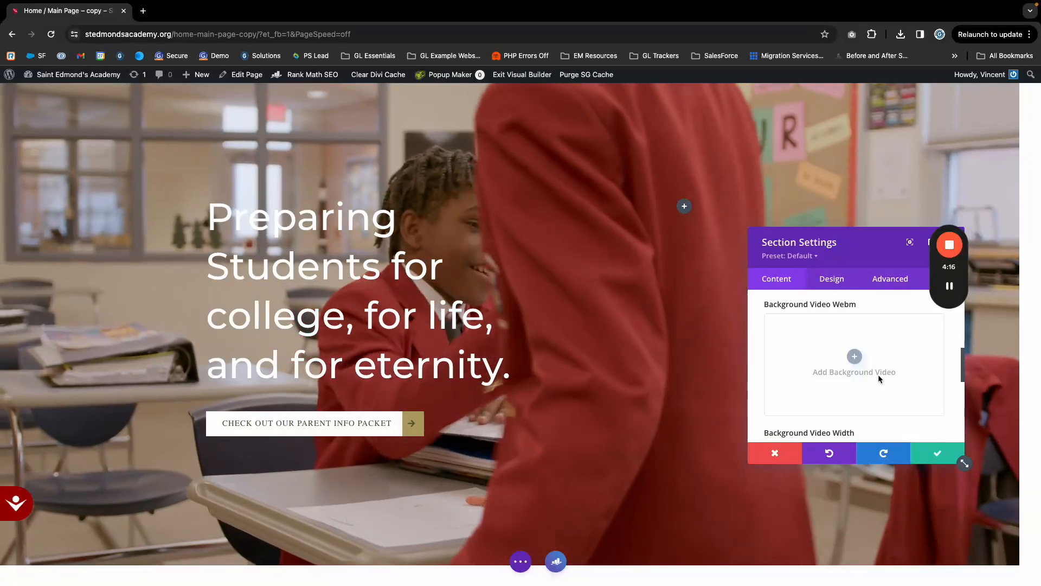
scroll(863, 380, down, 5)
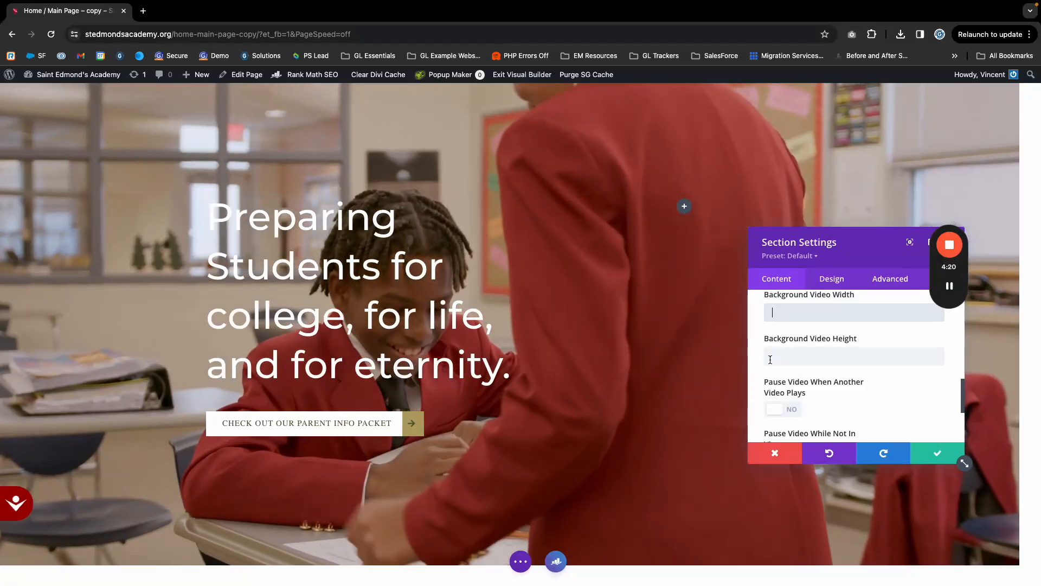
click(769, 316)
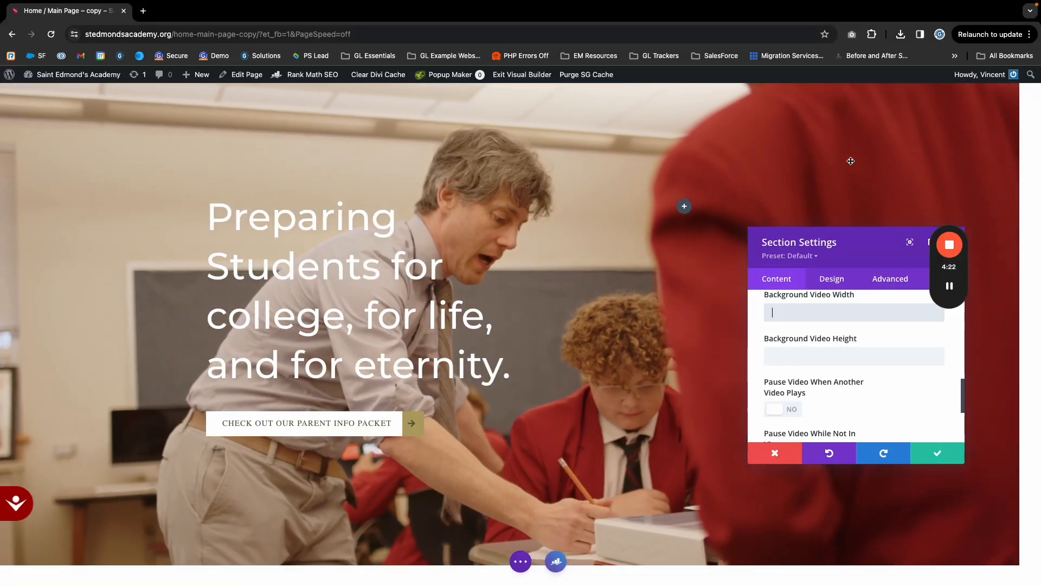
scroll(829, 347, down, 2)
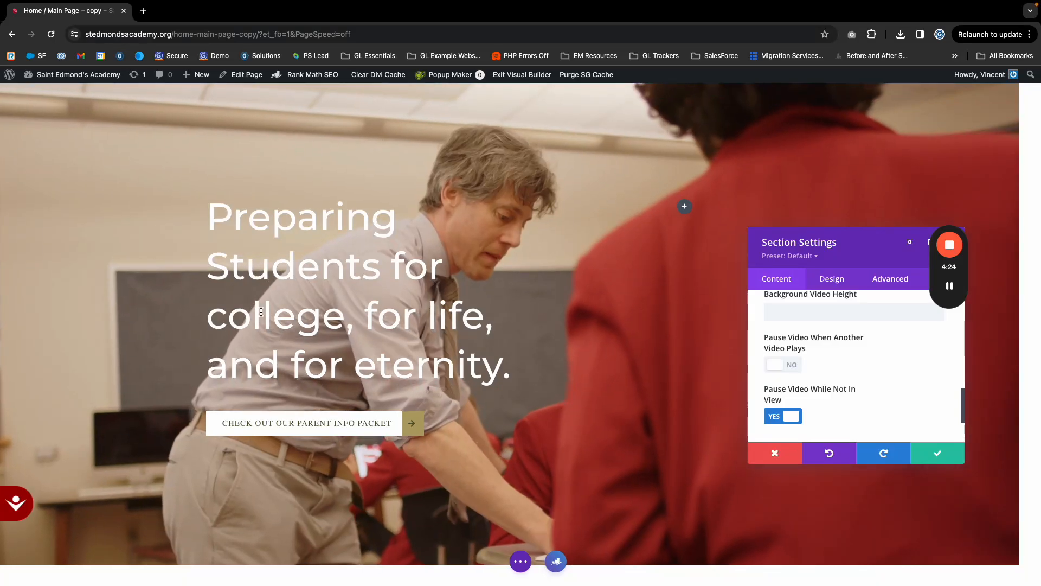
scroll(805, 378, down, 2)
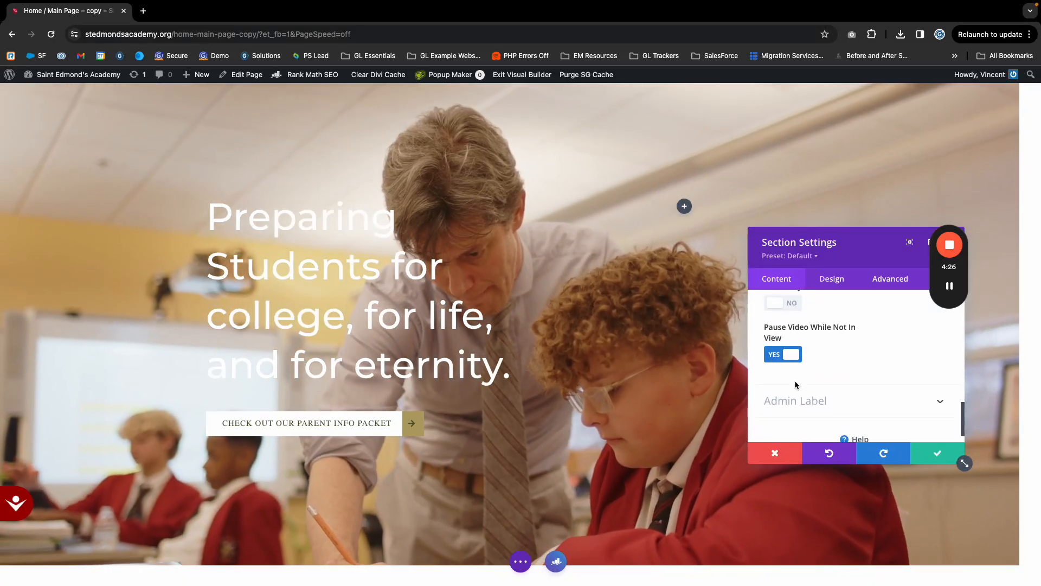
scroll(820, 361, up, 1)
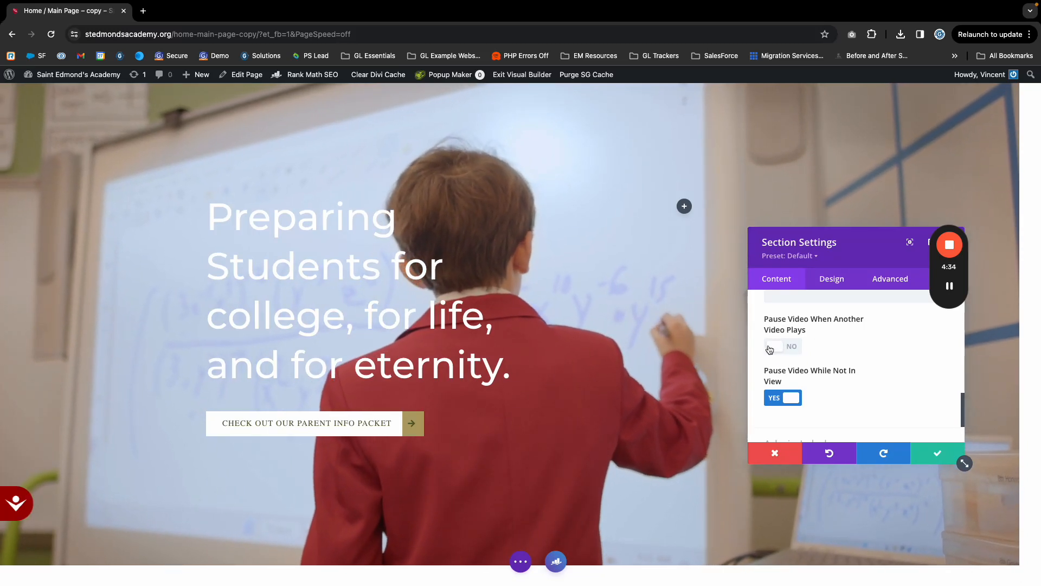
scroll(770, 349, down, 2)
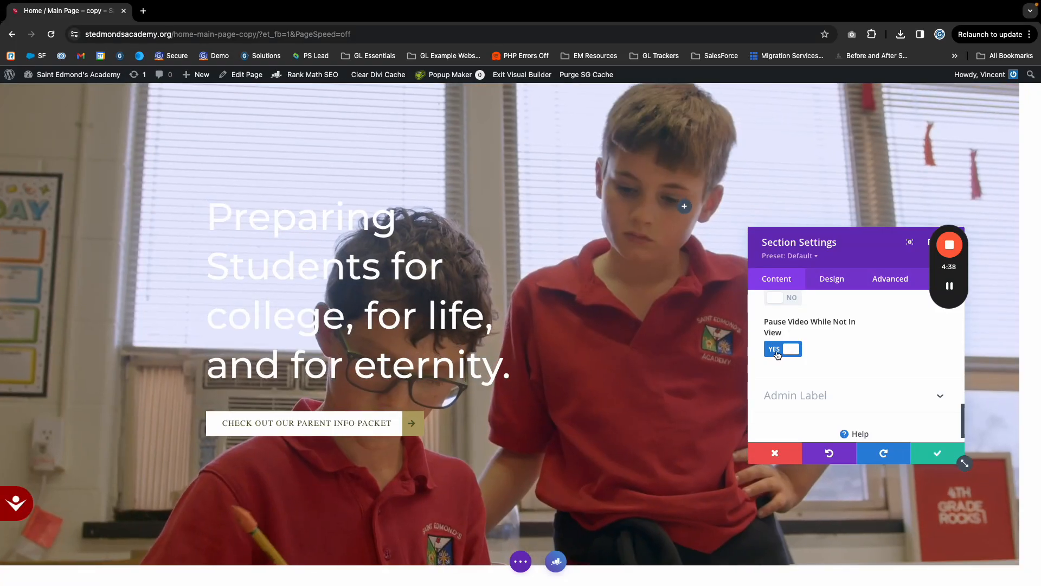
scroll(837, 364, up, 5)
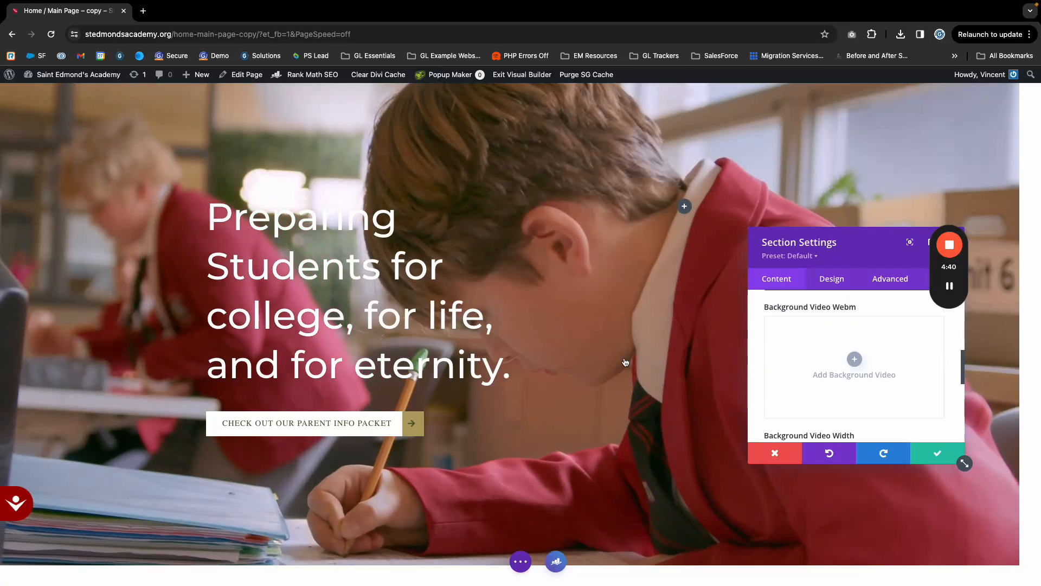
- Examine how the hero's background video behaves when it goes out of view and comes back
scroll(623, 358, down, 9)
scroll(623, 358, up, 10)
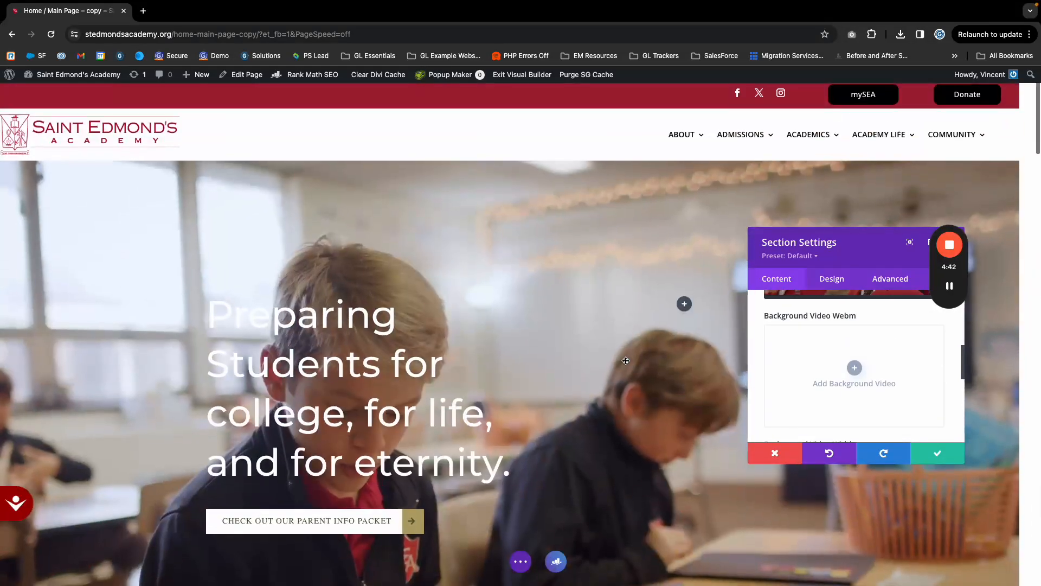
scroll(765, 378, down, 3)
scroll(764, 378, down, 3)
scroll(569, 379, down, 10)
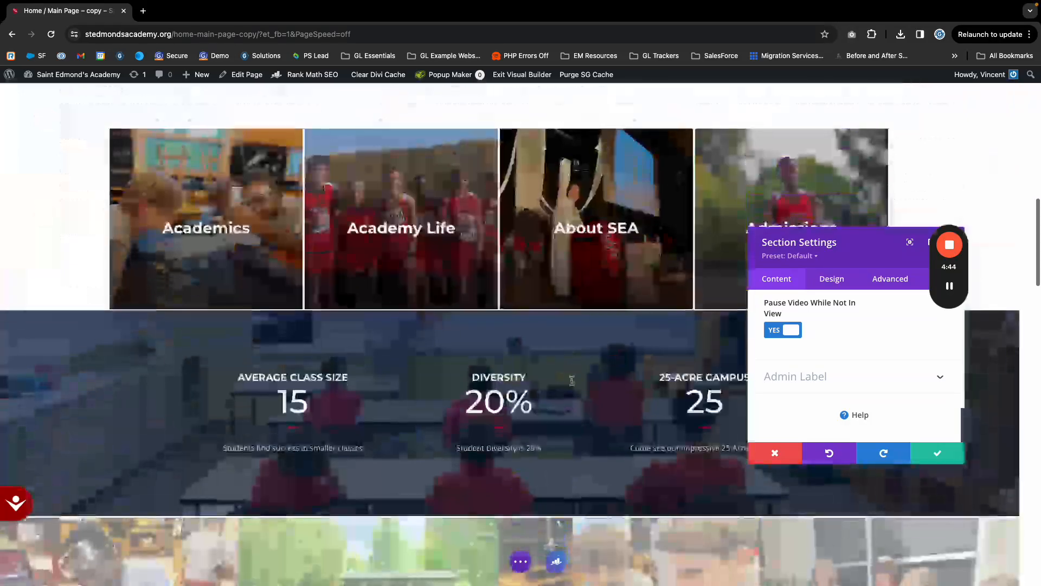
scroll(574, 378, up, 10)
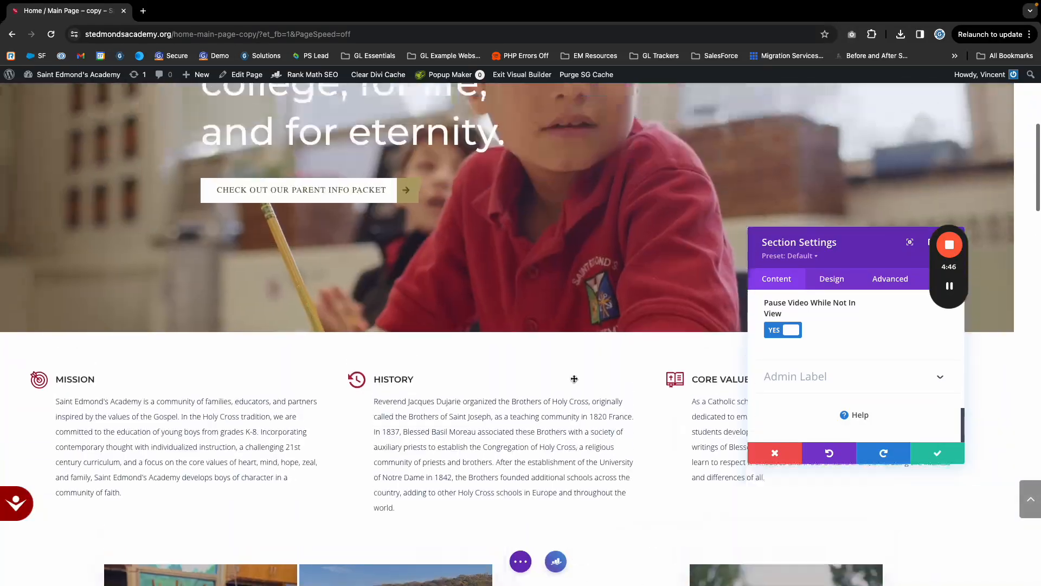
scroll(574, 379, up, 2)
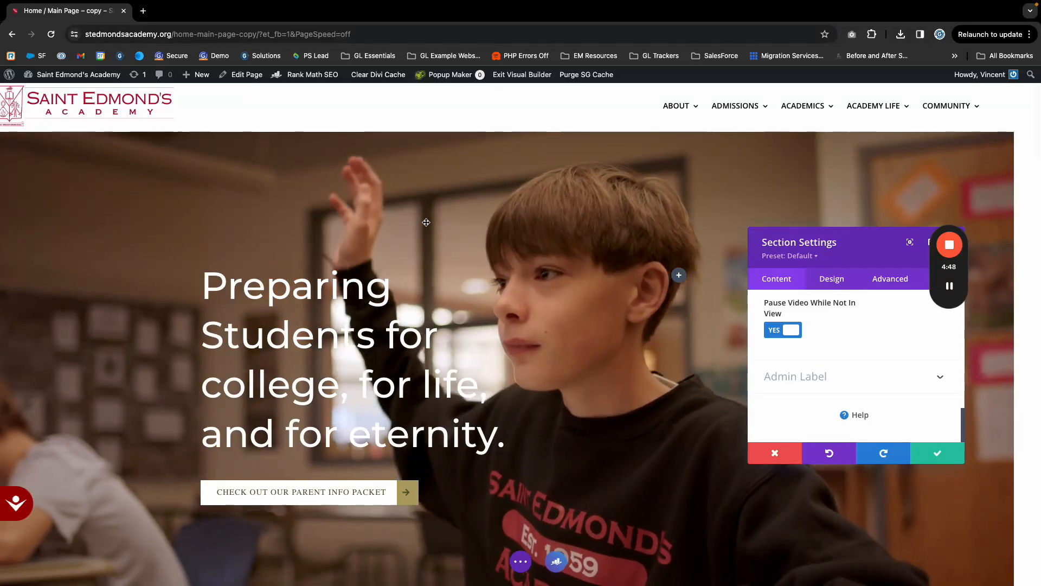
scroll(877, 402, up, 5)
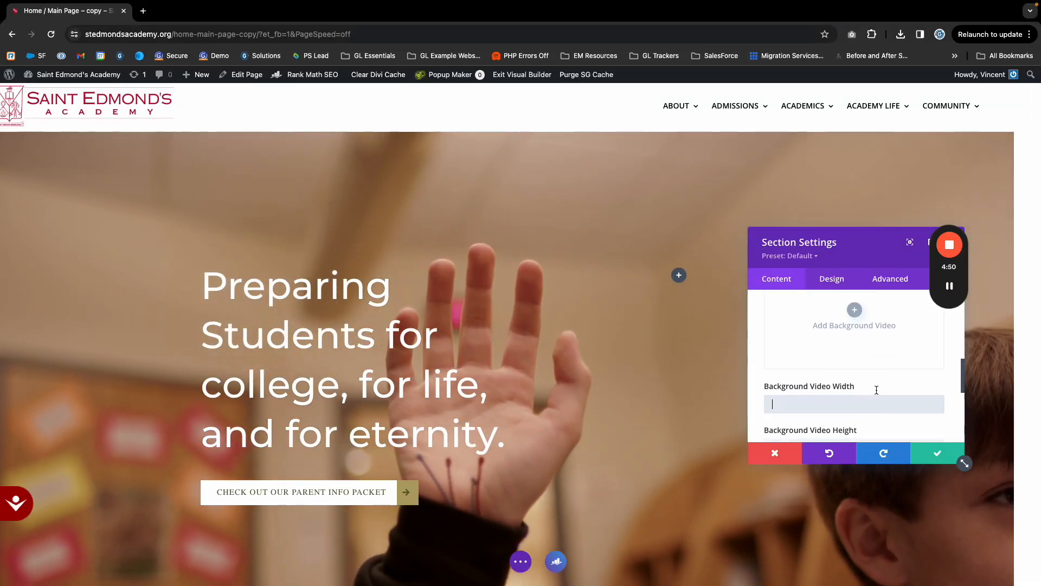
- Save the hero's section settings and insert a regular section with a single-column row directly below the hero
scroll(892, 399, up, 1)
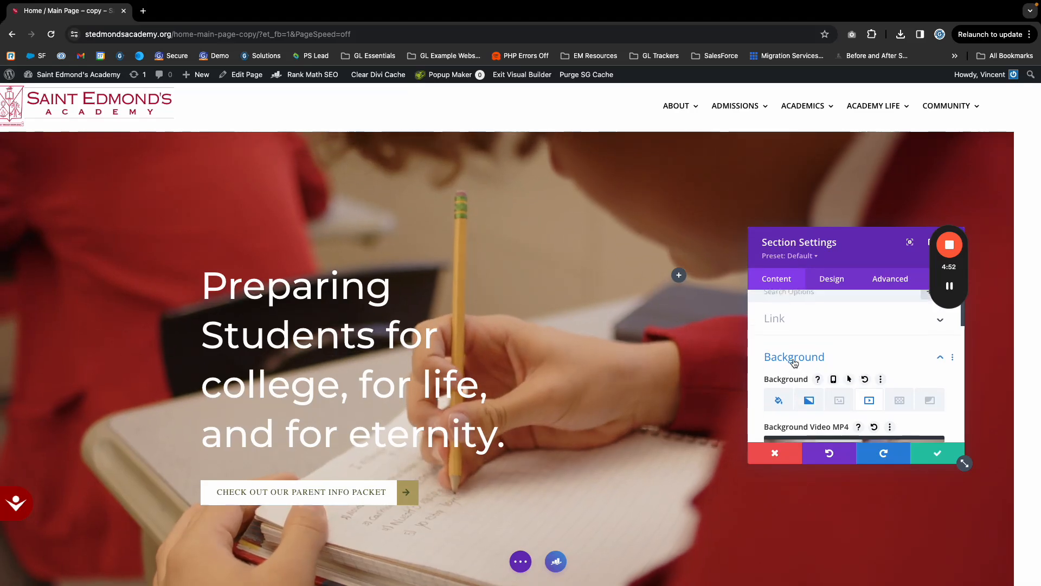
click(937, 453)
scroll(531, 426, down, 4)
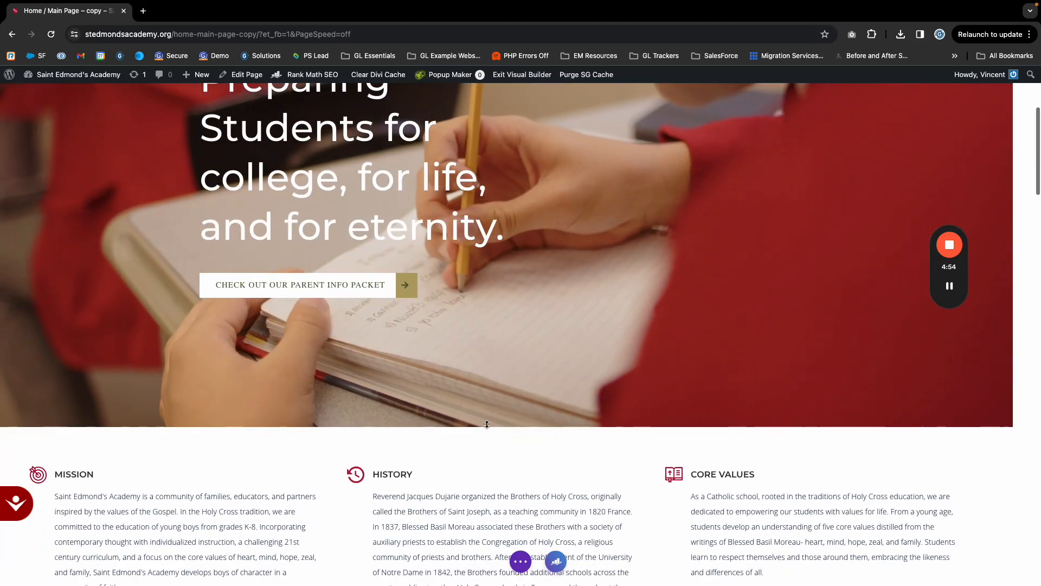
scroll(493, 443, down, 2)
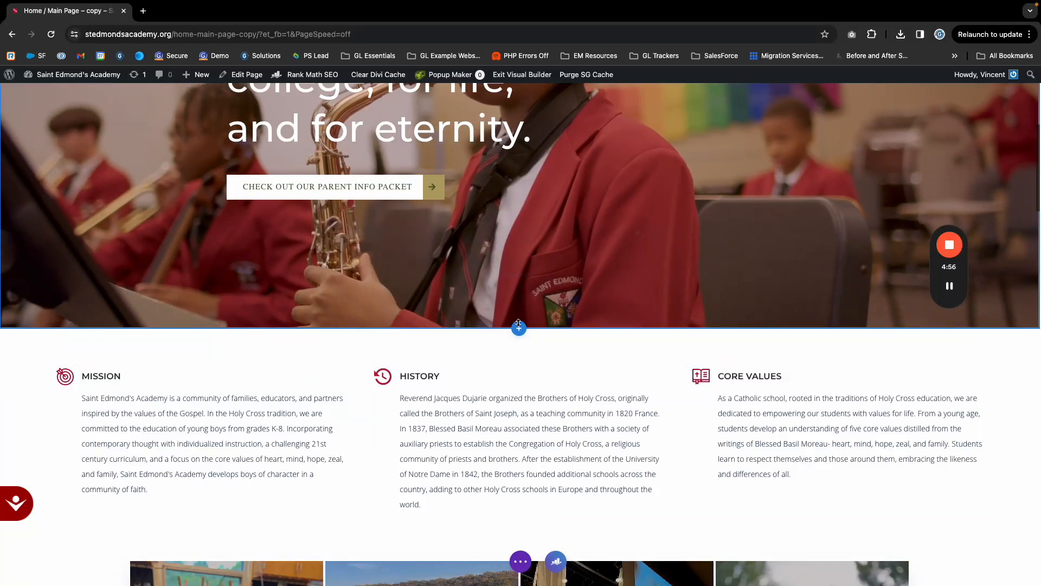
click(519, 329)
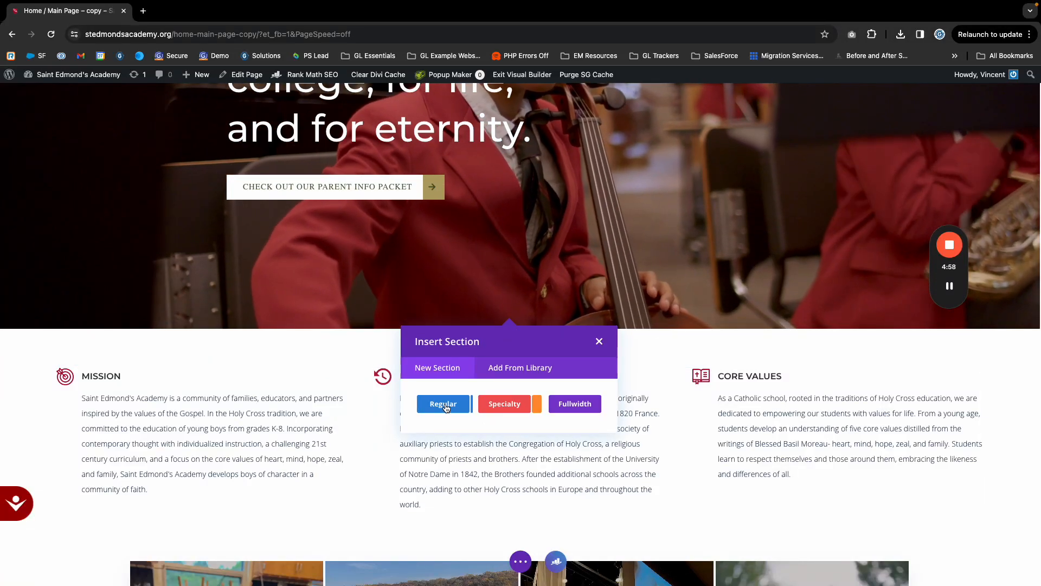
click(443, 404)
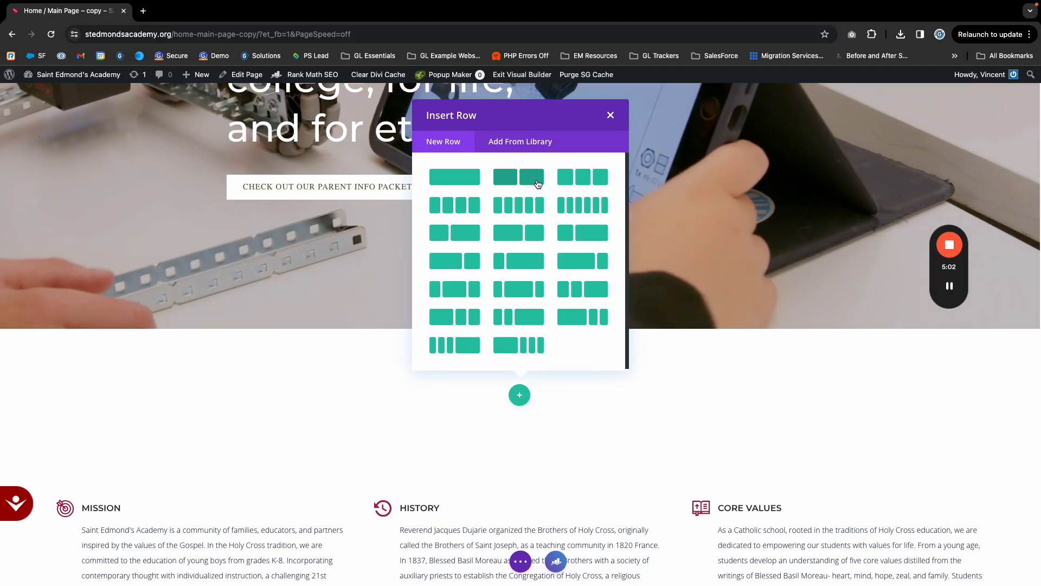
scroll(460, 310, up, 2)
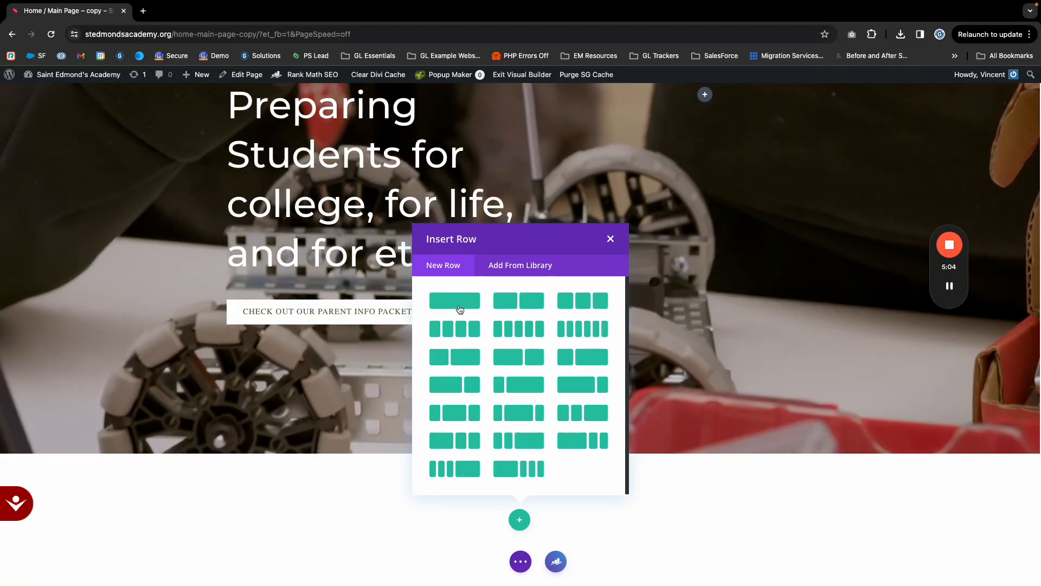
click(460, 309)
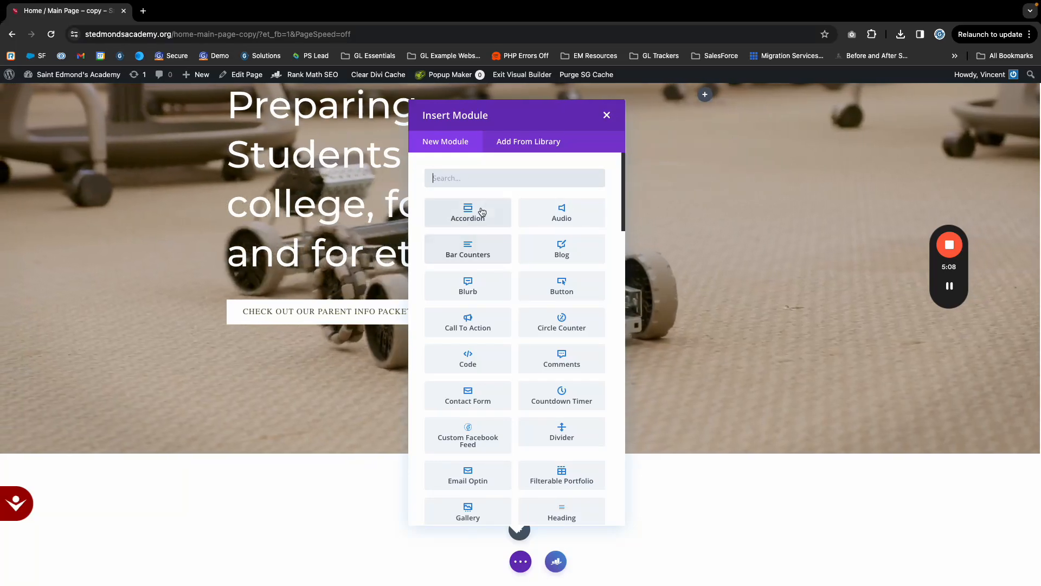
- Insert a standard Text module into the new single-column row
text(test)
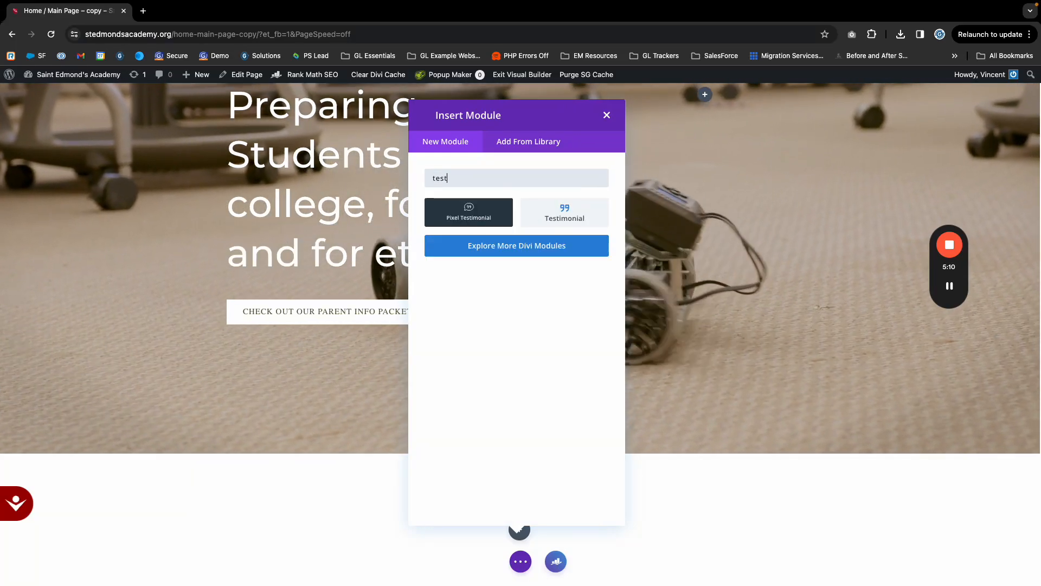
key(BackSpace)
key(BackSpace)
text(xt)
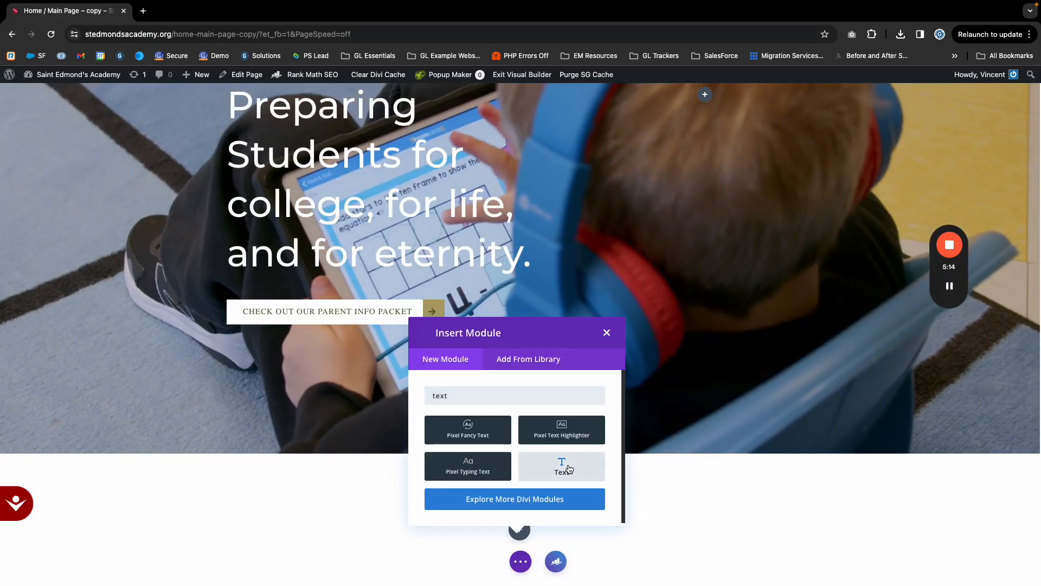
click(562, 466)
- Replace the Text module's placeholder body with "Test" formatted as Heading 1
scroll(531, 423, down, 1)
scroll(824, 393, down, 2)
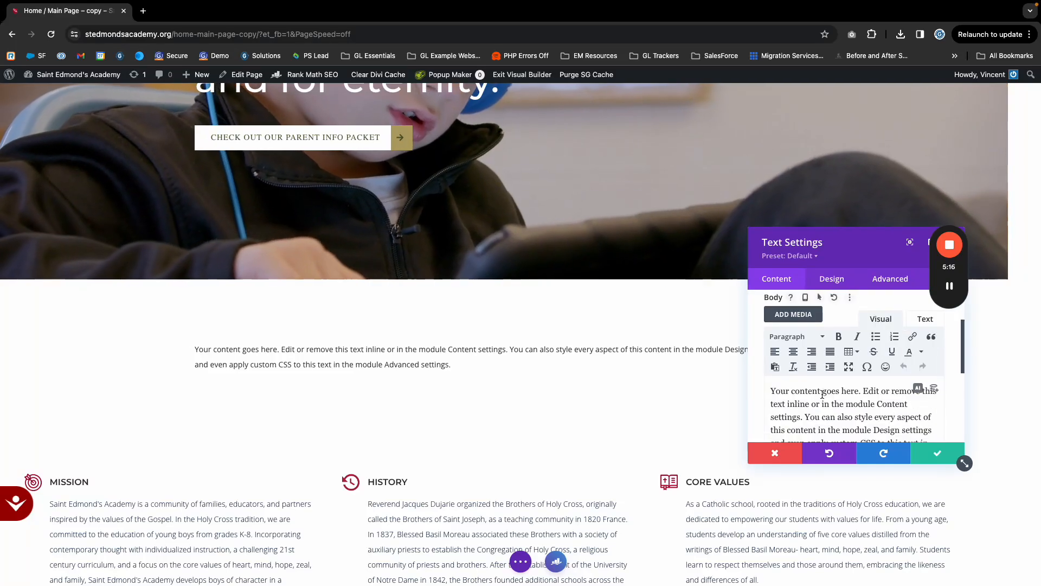
triple_click(837, 416)
text(Test)
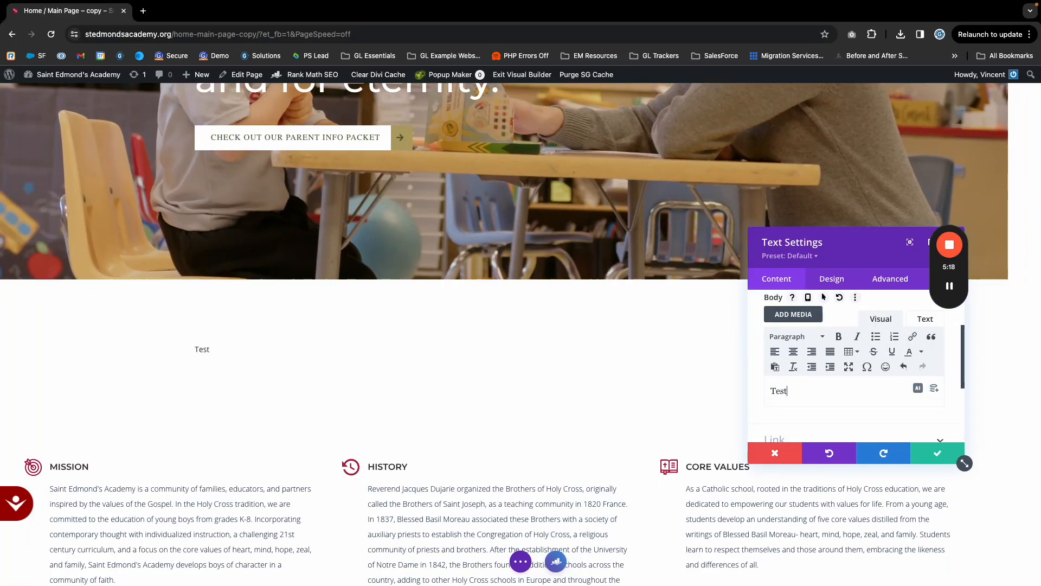
click(789, 337)
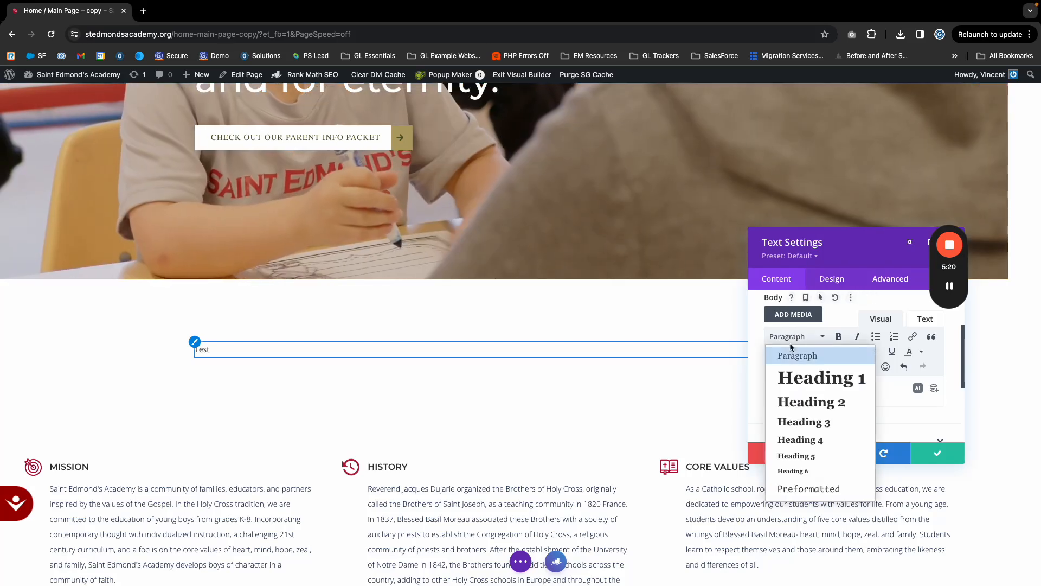
click(803, 374)
- Set the "Test" heading's text color to white with a heading text shadow, and save the module
click(826, 280)
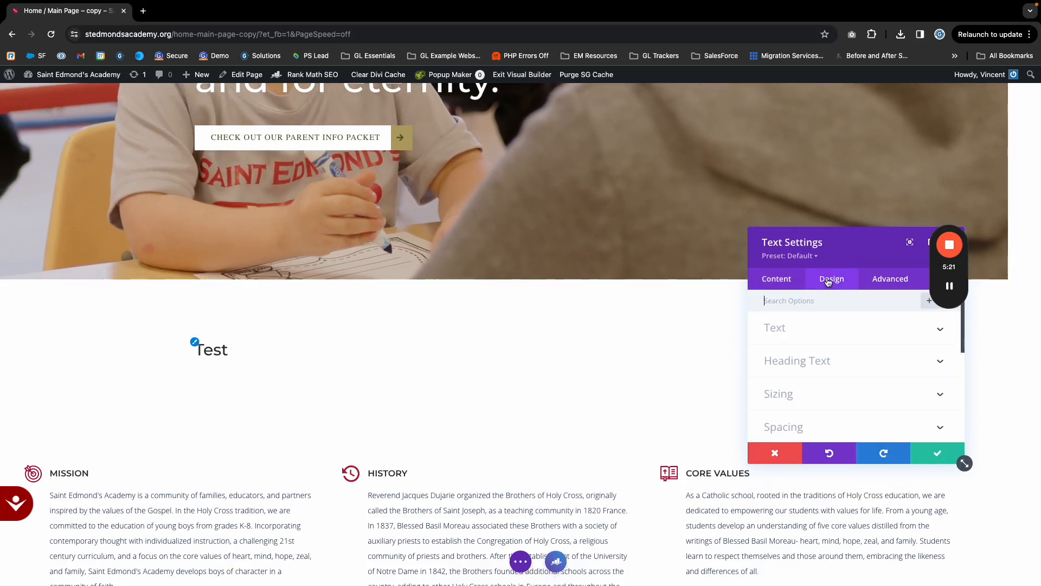
click(815, 374)
scroll(781, 344, down, 4)
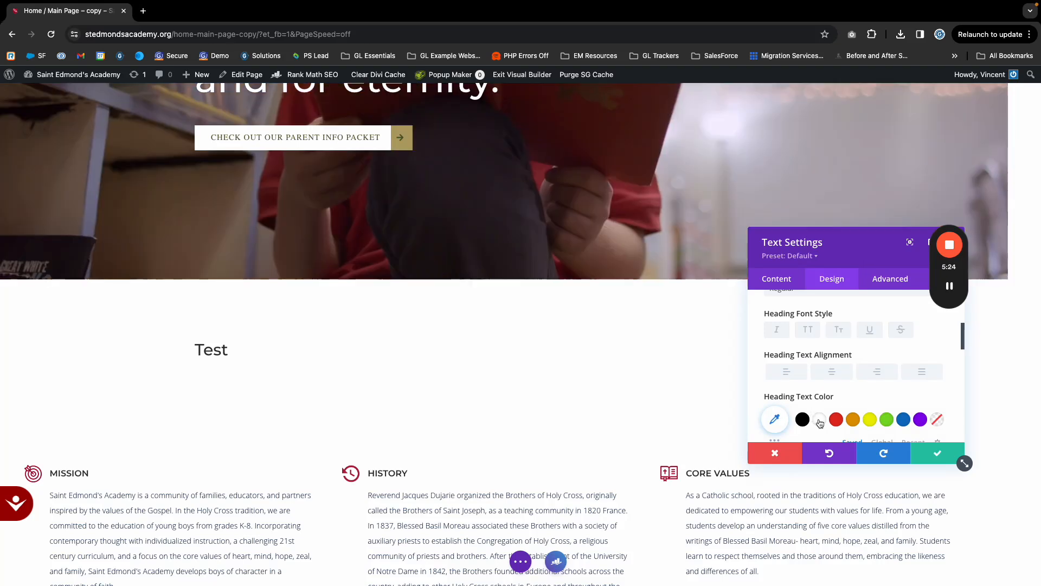
scroll(843, 397, down, 5)
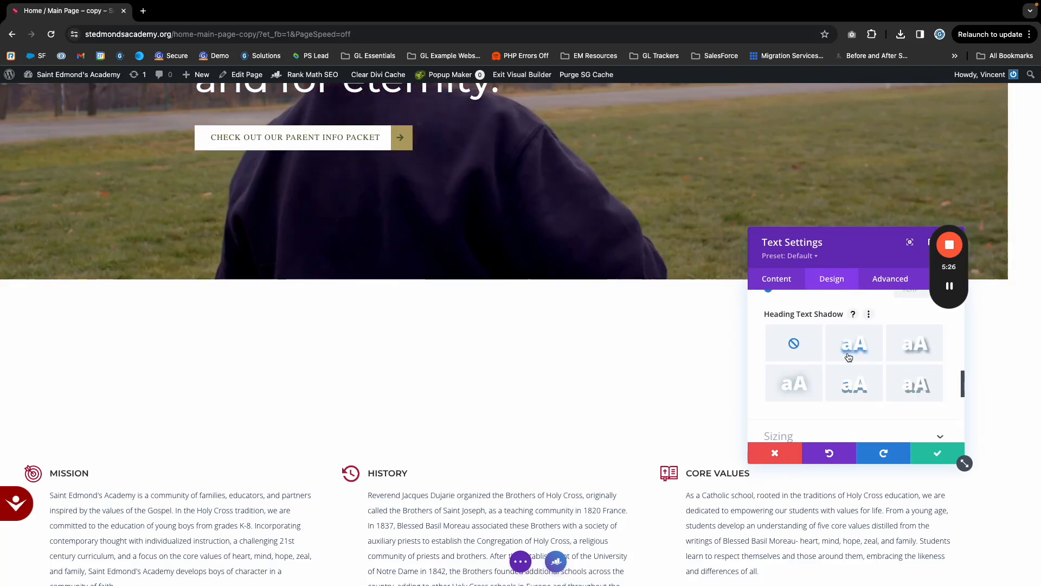
click(936, 458)
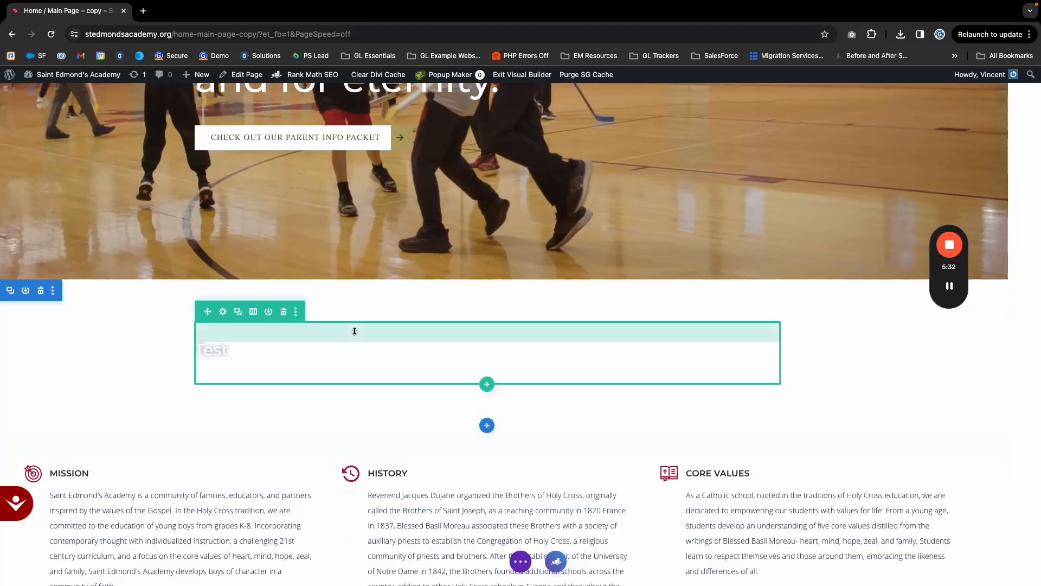
- Enlarge the new row's padding and set its section's MP4 background video to HighlightReel_235mb.mp4, saving the settings
mouse_move(353, 332)
mouse_down()
mouse_move(343, 464)
mouse_move(389, 569)
mouse_move(319, 465)
mouse_up()
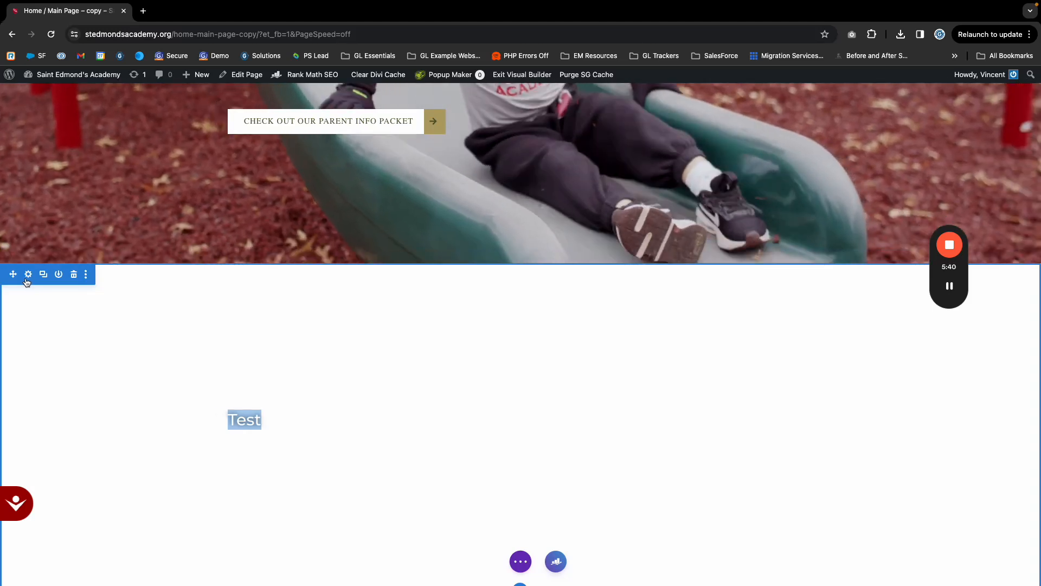
click(28, 275)
click(791, 369)
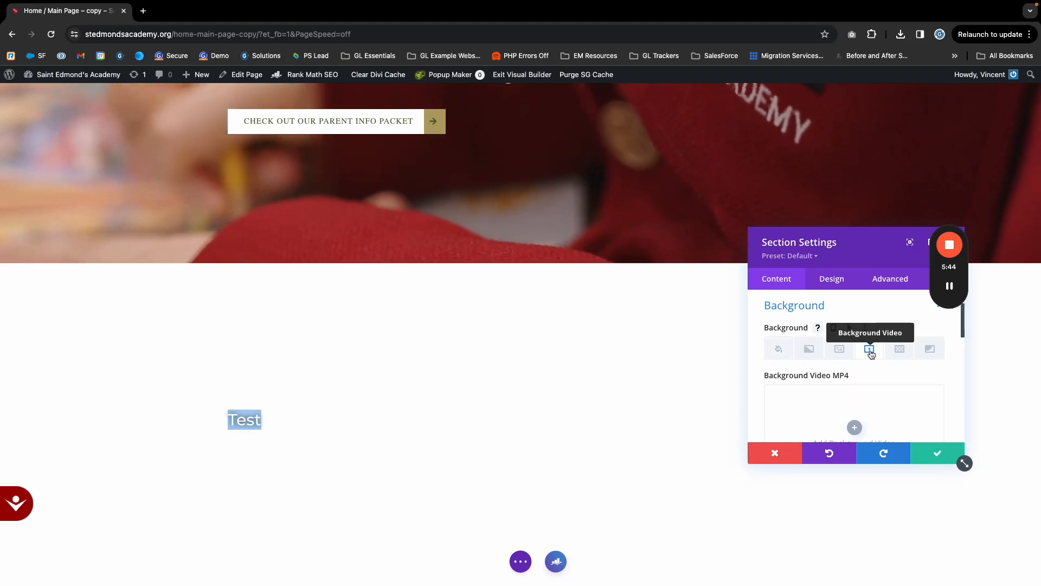
click(850, 350)
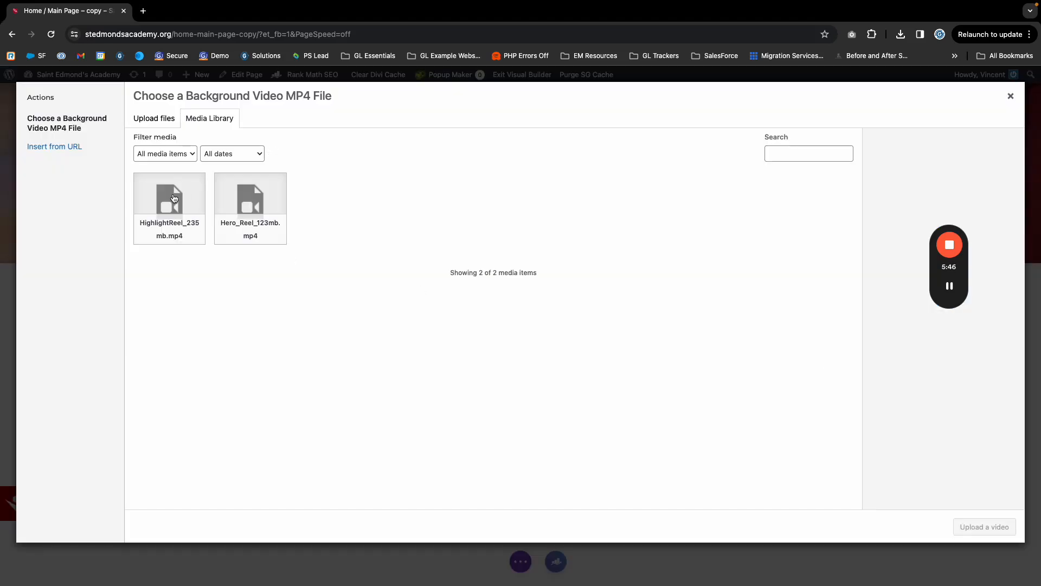
click(174, 198)
click(984, 527)
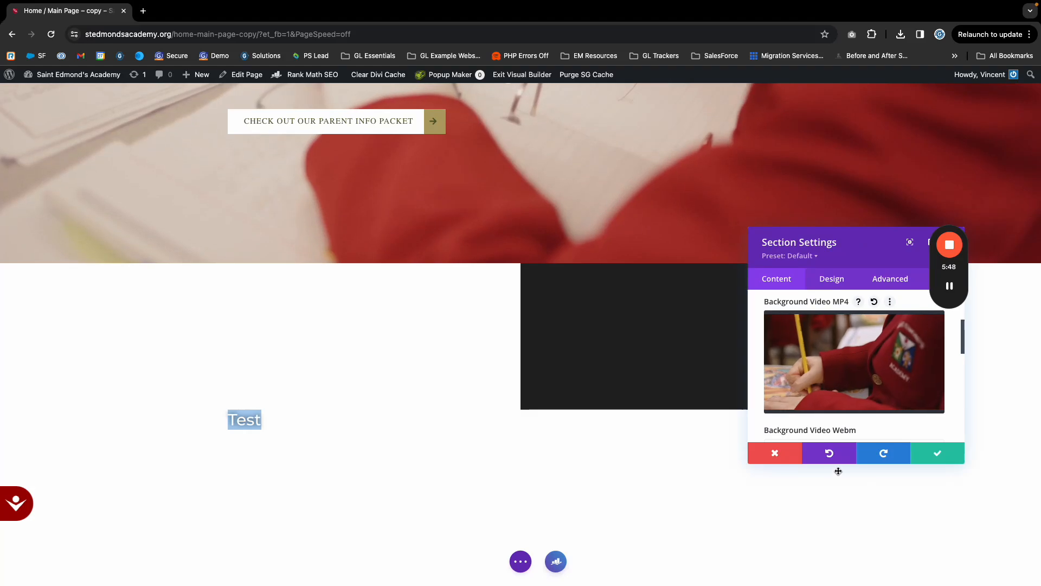
scroll(353, 390, down, 4)
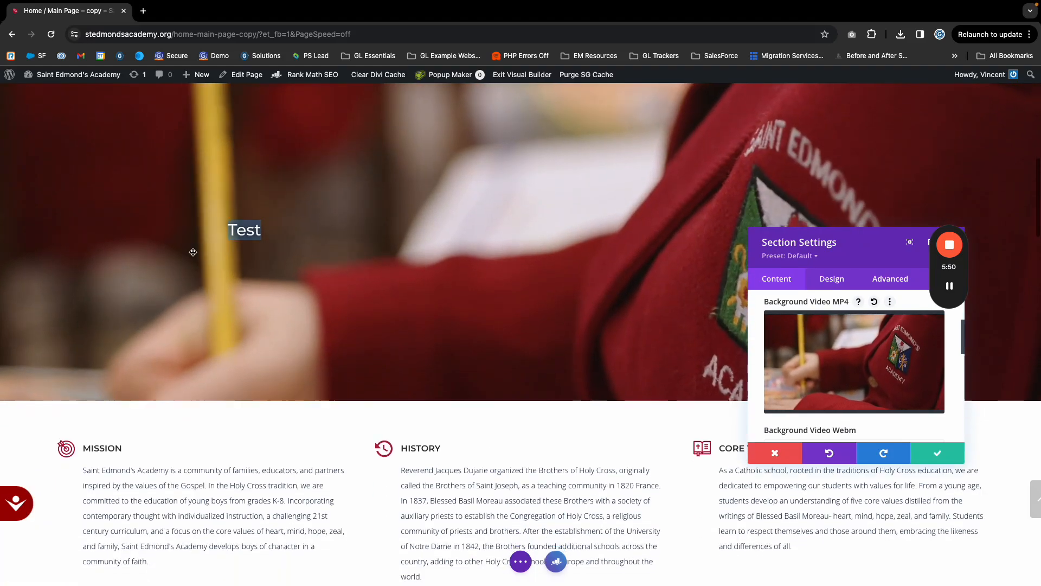
scroll(427, 286, up, 3)
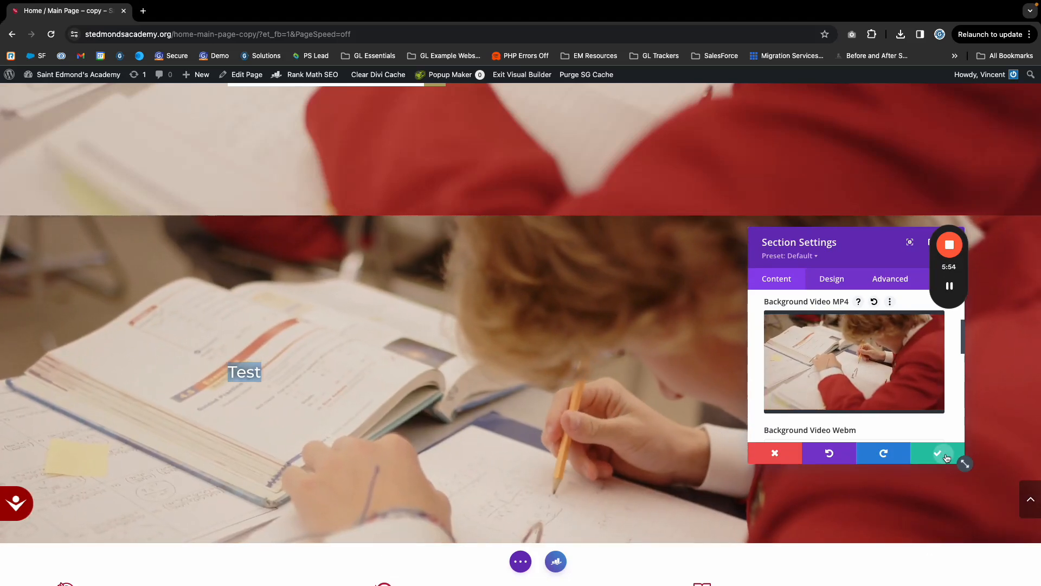
click(947, 455)
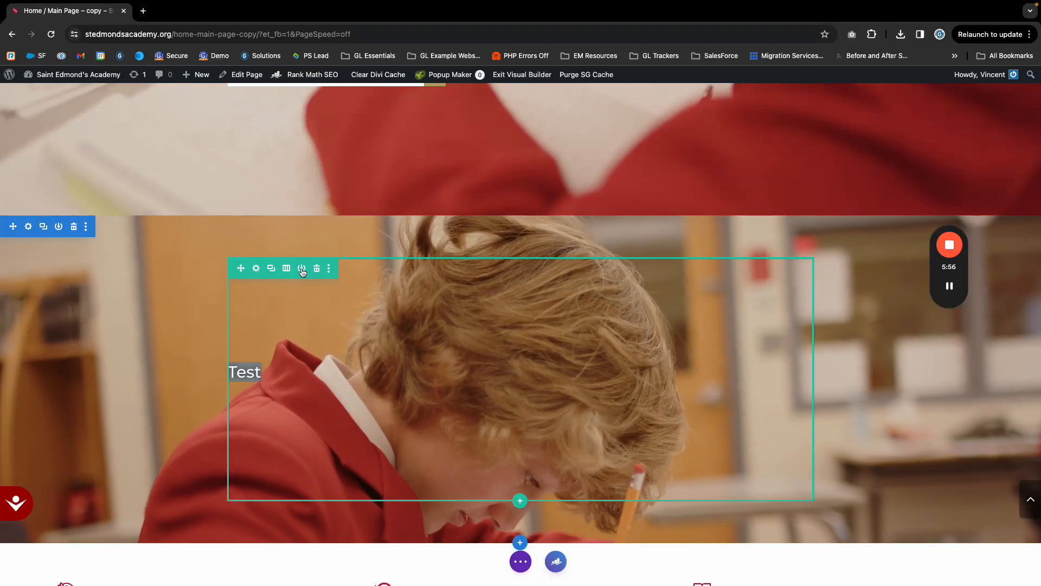
- Delete the "Test" text module from the new video section
scroll(564, 372, down, 6)
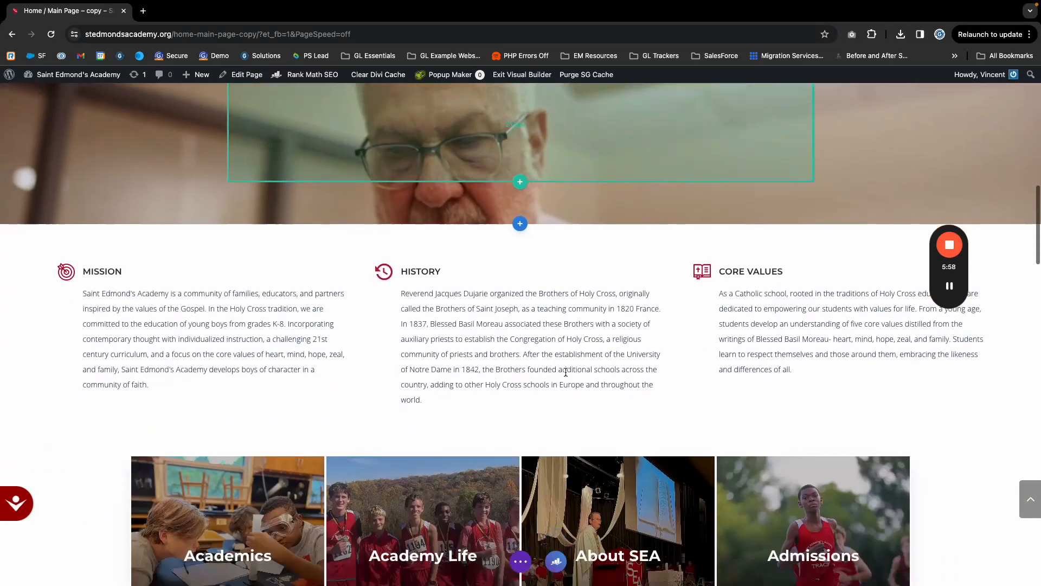
scroll(560, 373, up, 4)
scroll(560, 373, up, 8)
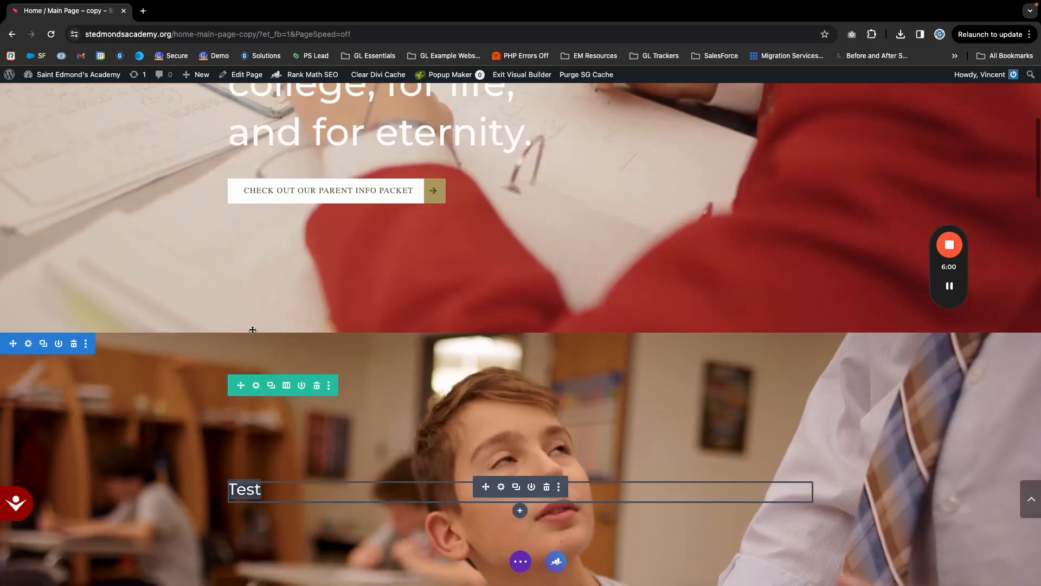
scroll(233, 345, down, 3)
scroll(233, 345, down, 4)
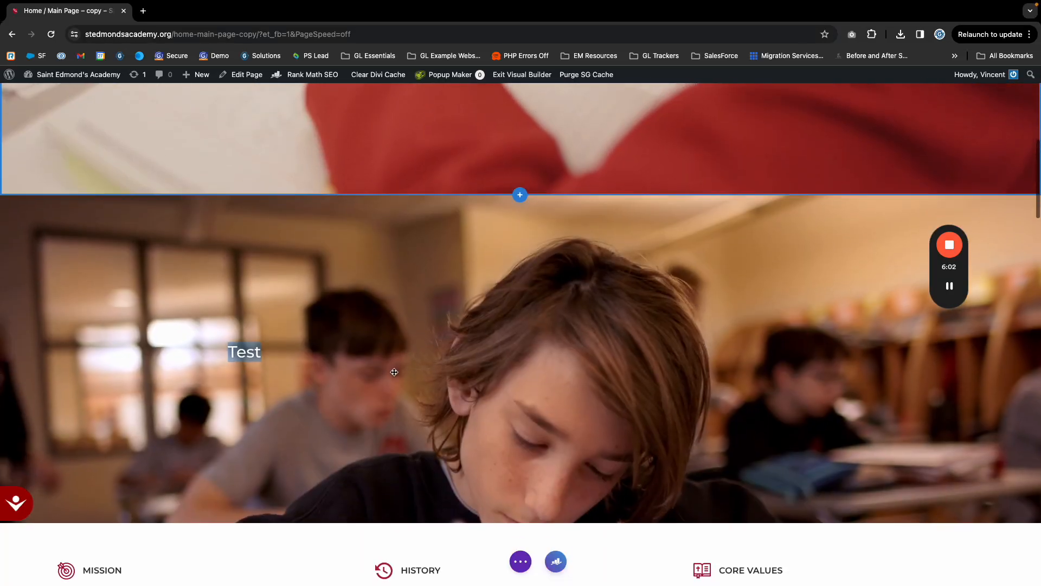
scroll(329, 367, up, 1)
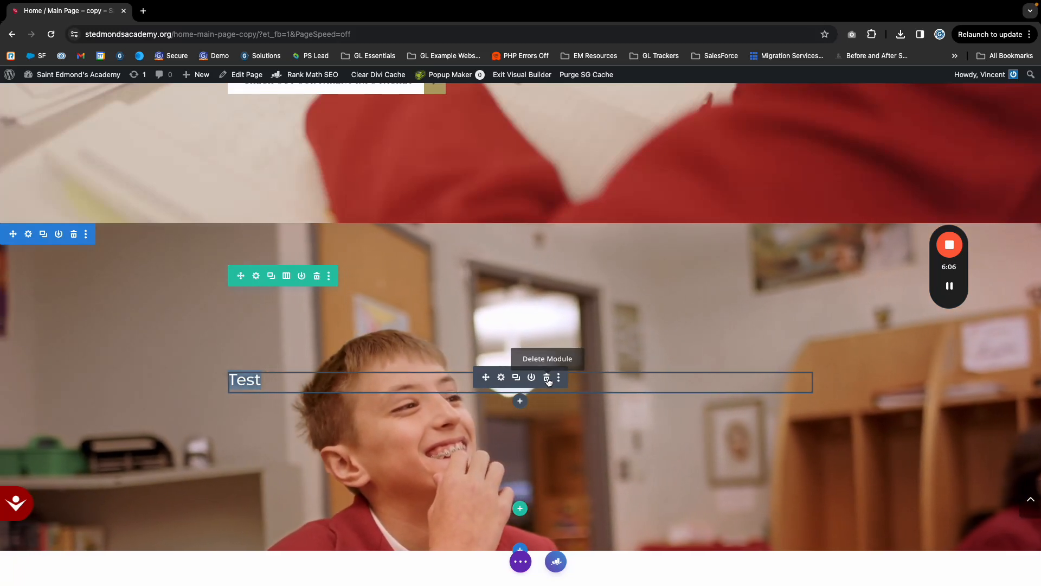
click(547, 378)
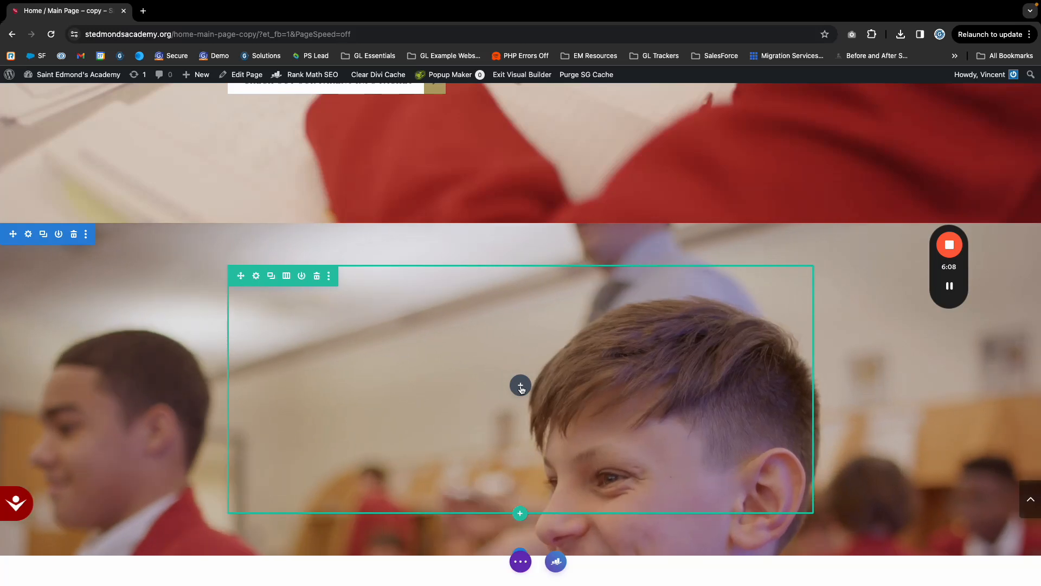
- Insert a standard Divider module into the empty row with Show Divider set to No, and save it
click(520, 387)
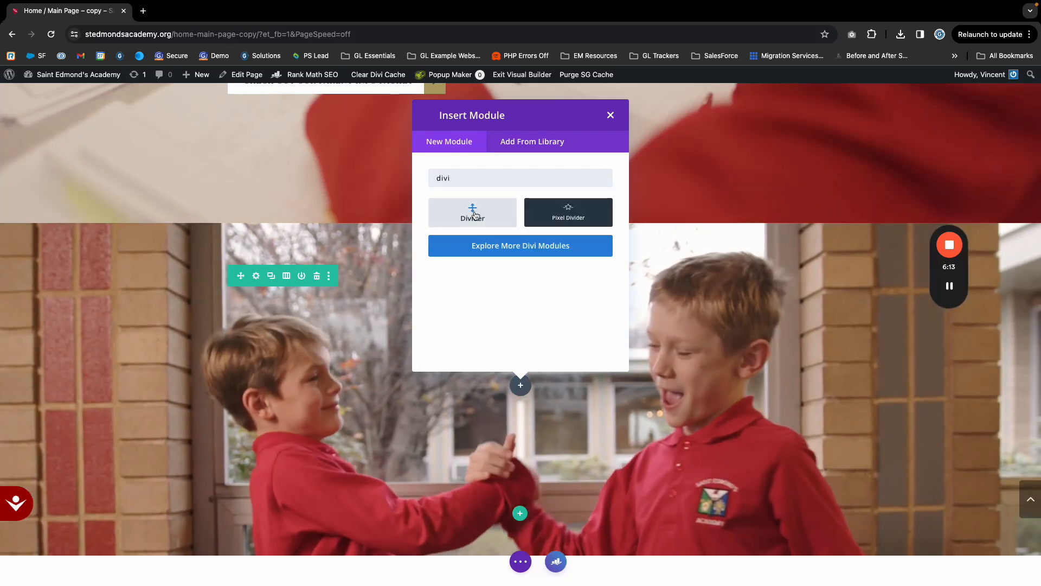
click(473, 216)
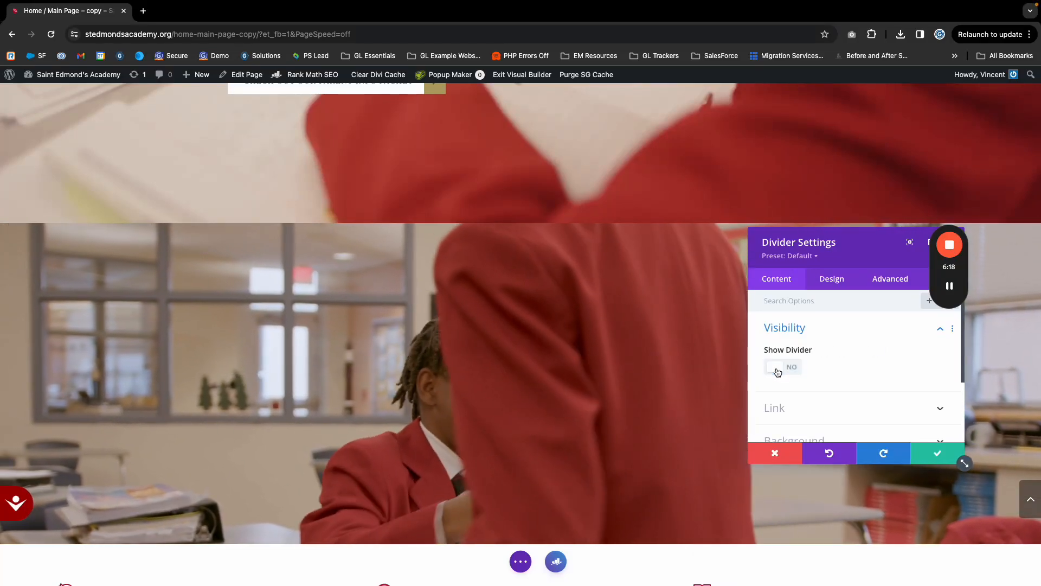
click(938, 455)
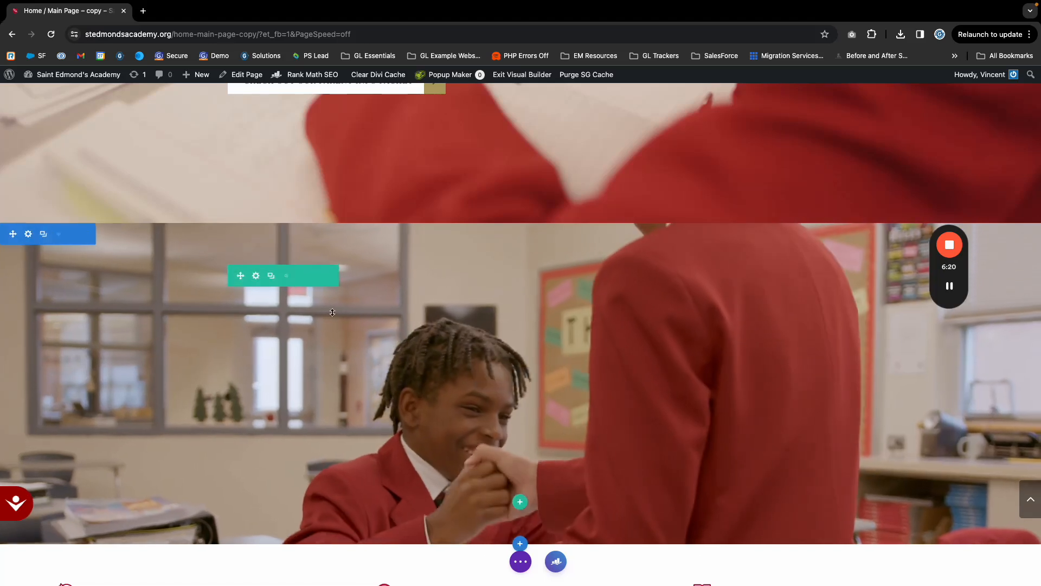
- Increase the divider row's top padding by eye to make the new video section taller
mouse_move(472, 380)
mouse_down()
mouse_move(486, 328)
mouse_move(487, 373)
mouse_up()
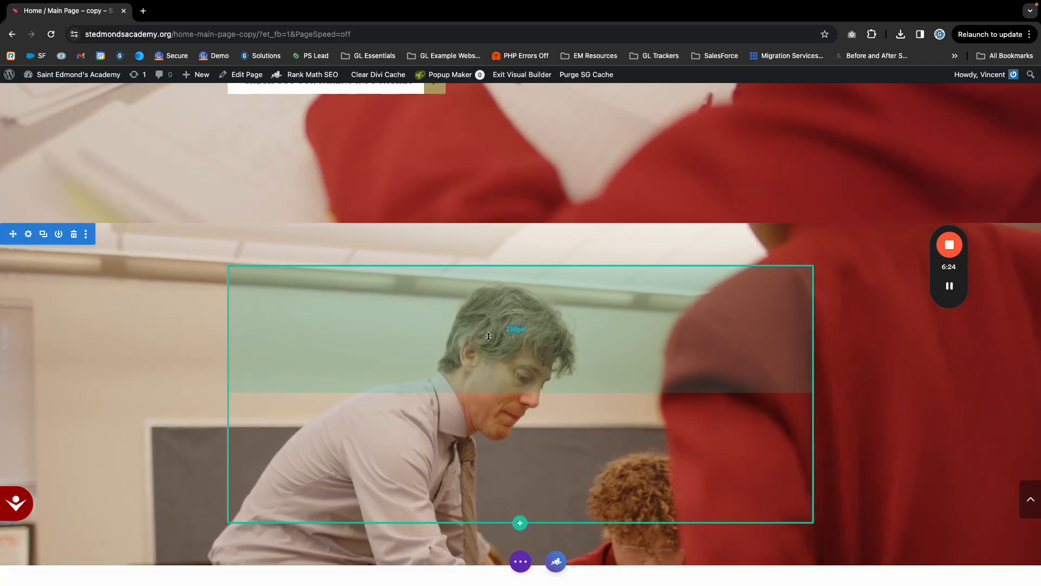
drag(505, 561, 503, 348)
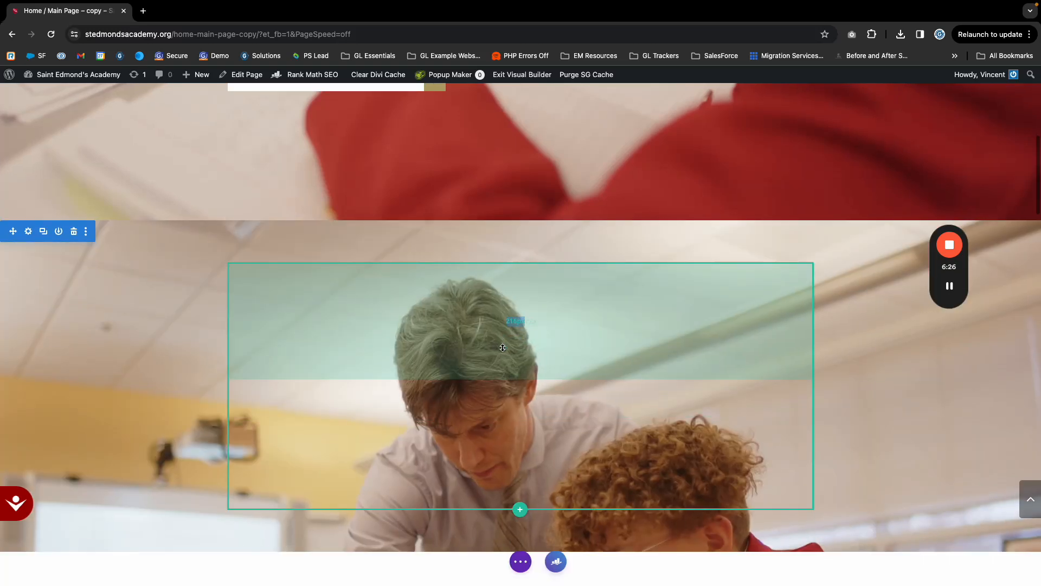
drag(505, 386, 505, 386)
scroll(502, 384, down, 3)
scroll(412, 376, up, 1)
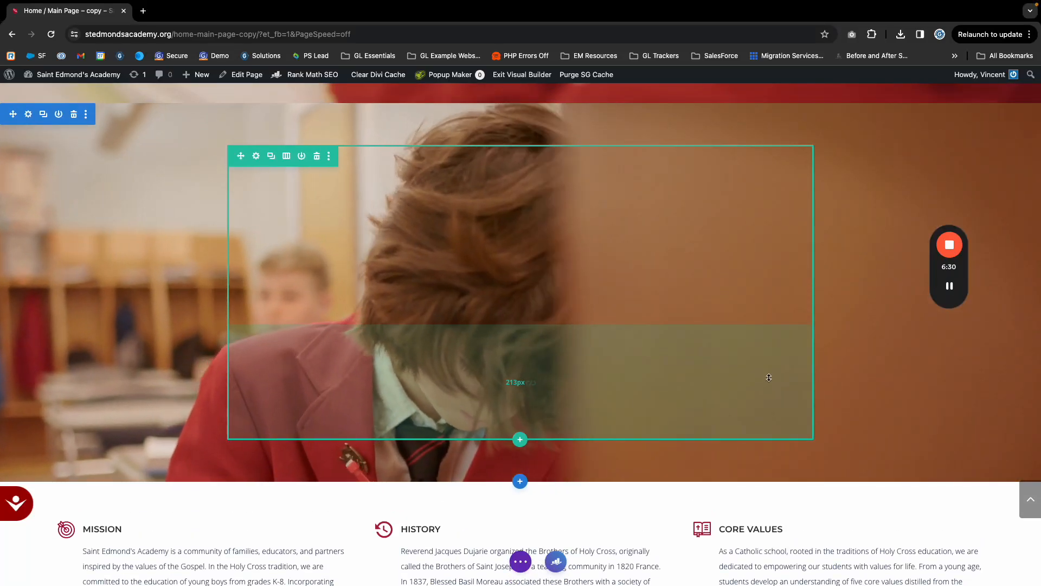
scroll(468, 327, up, 3)
scroll(372, 339, down, 2)
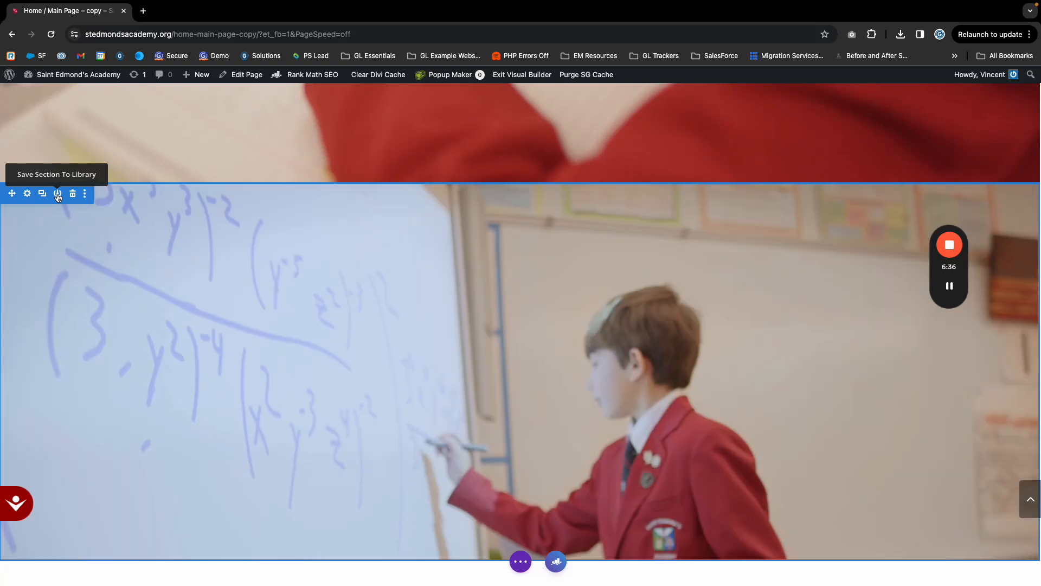
- Save the new video section to the Divi Library under the name "Video Section"
click(58, 195)
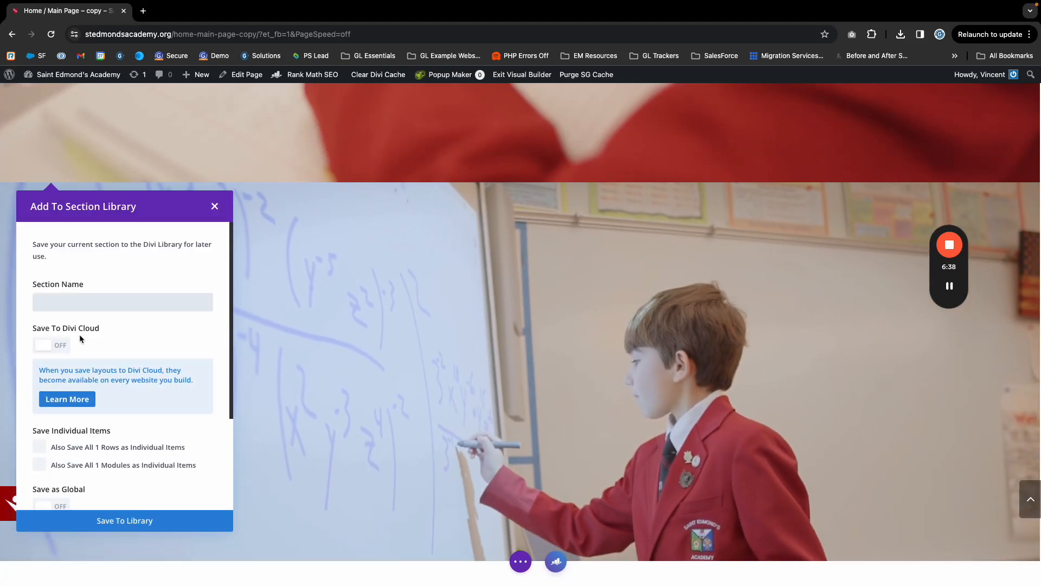
text(Video Sce)
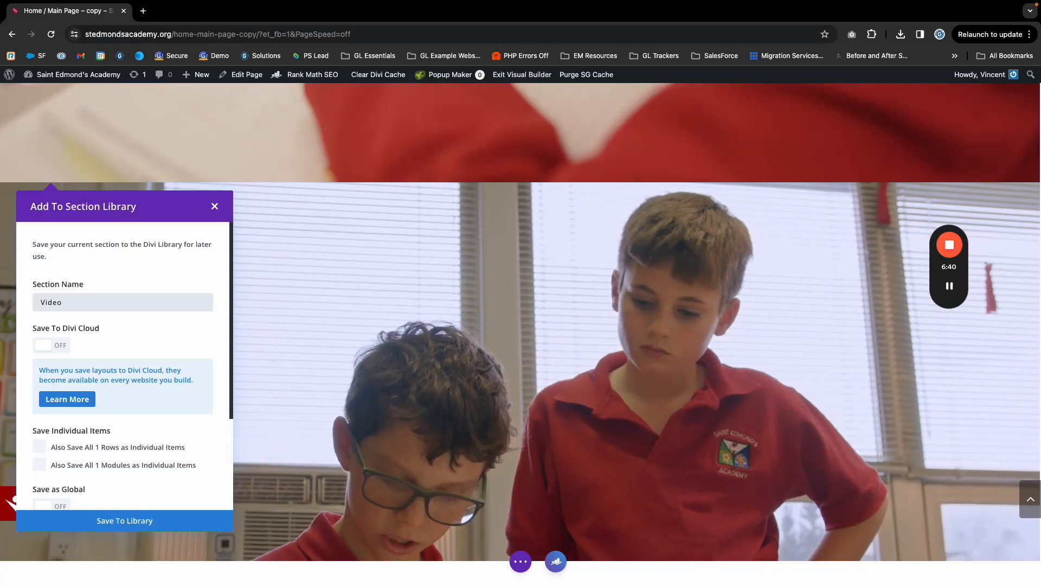
key(BackSpace)
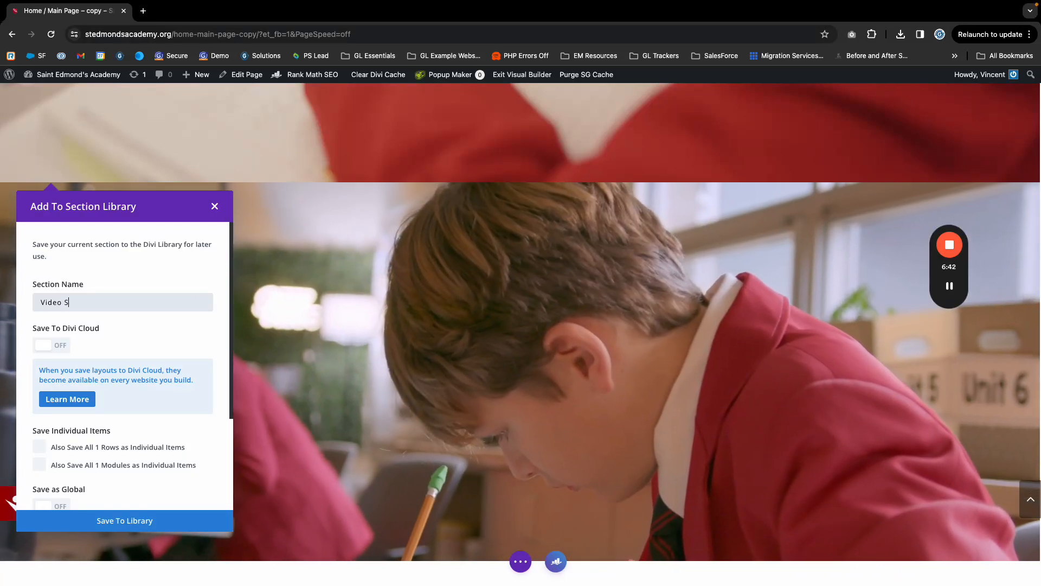
text(ection)
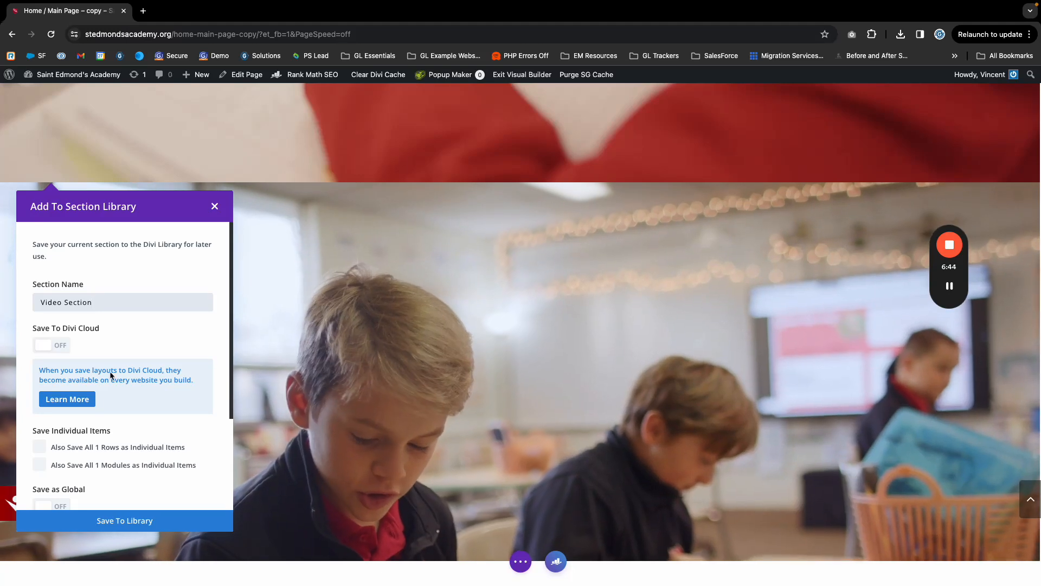
click(124, 522)
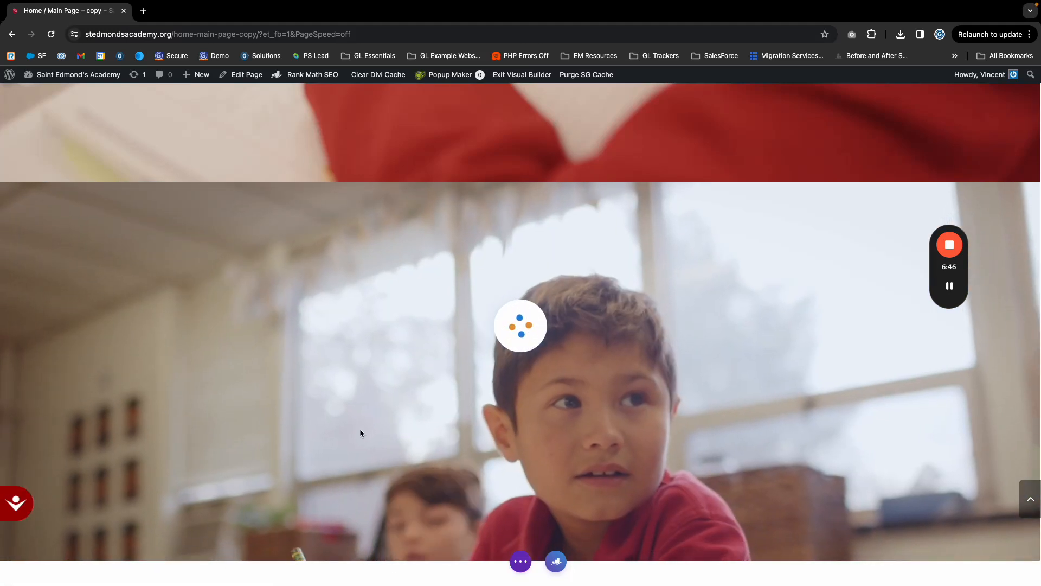
- Insert the saved "Video Section" from the library between the class-size statistics section and the photo gallery
scroll(360, 401, down, 3)
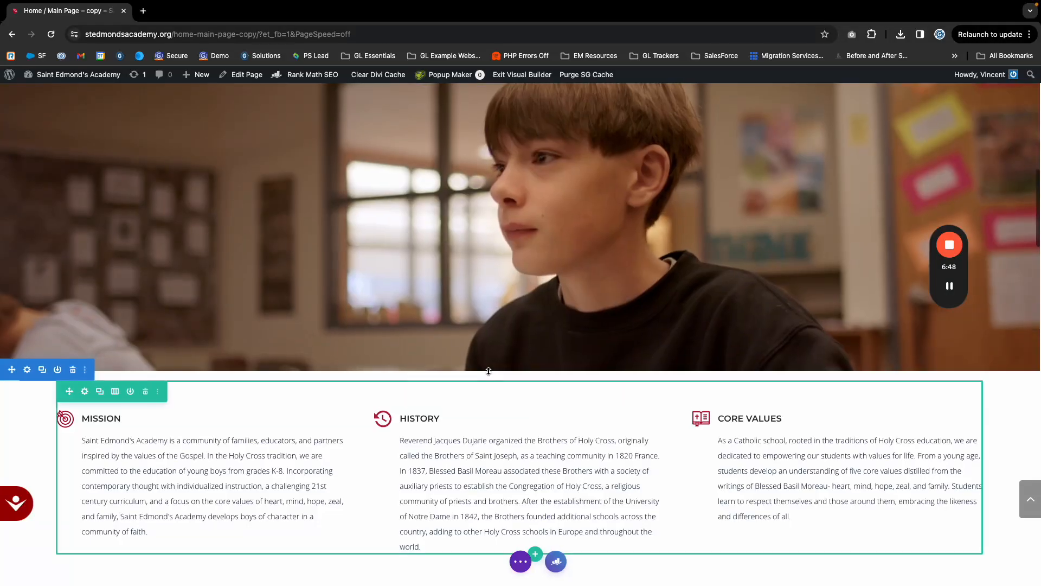
scroll(530, 212, down, 12)
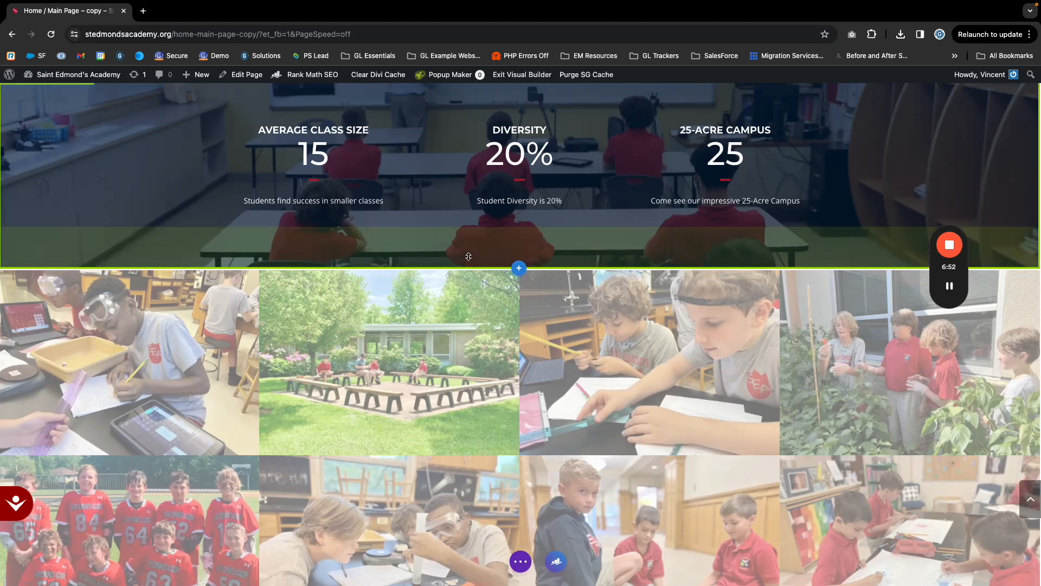
click(518, 269)
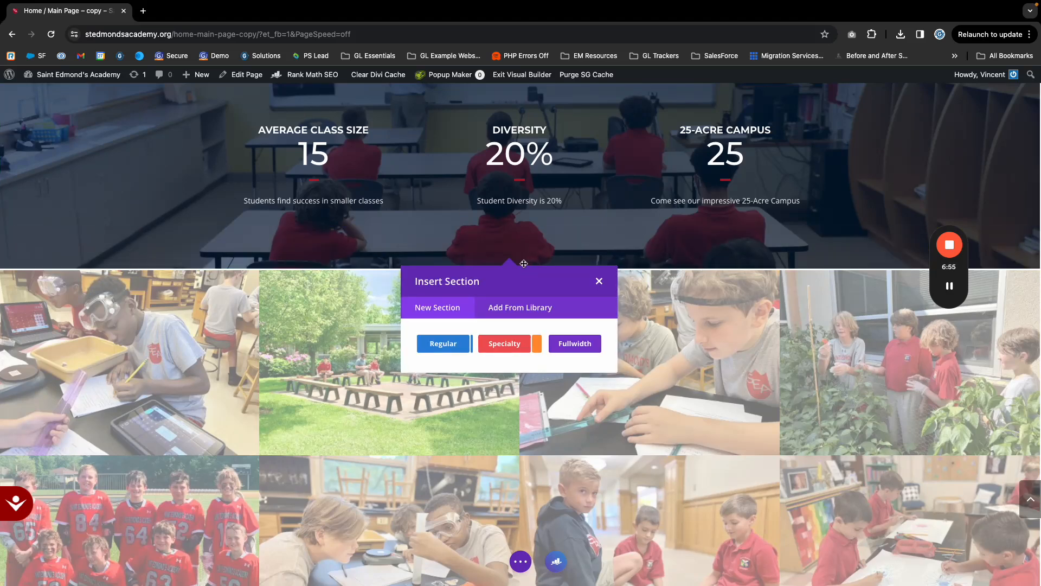
click(505, 316)
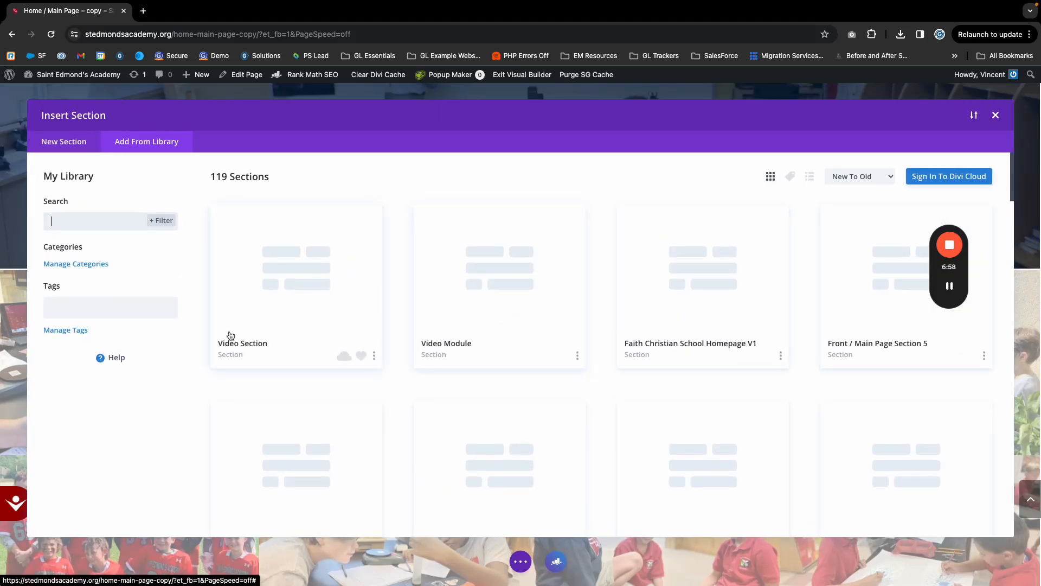
click(269, 288)
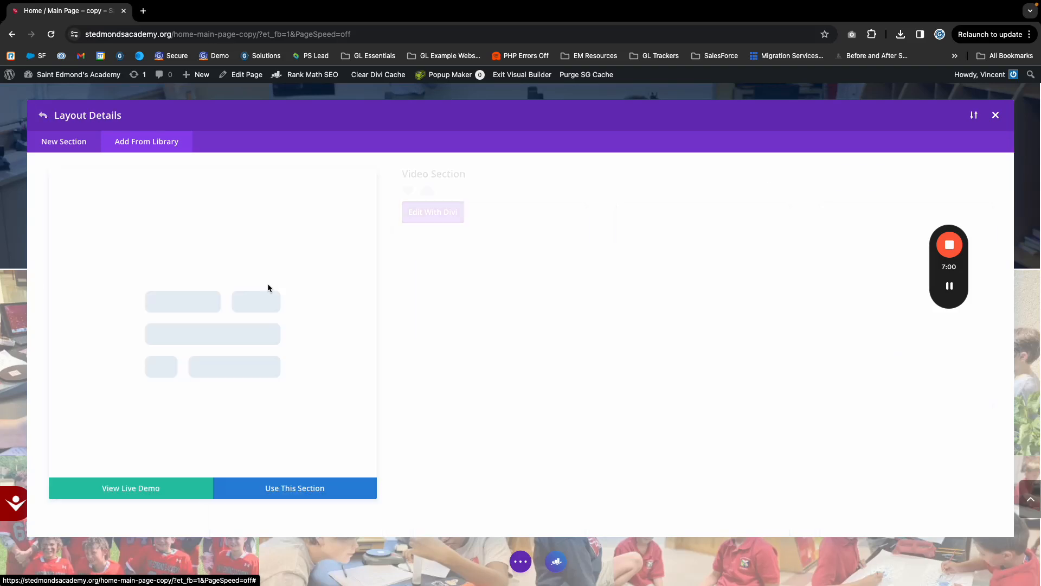
click(267, 487)
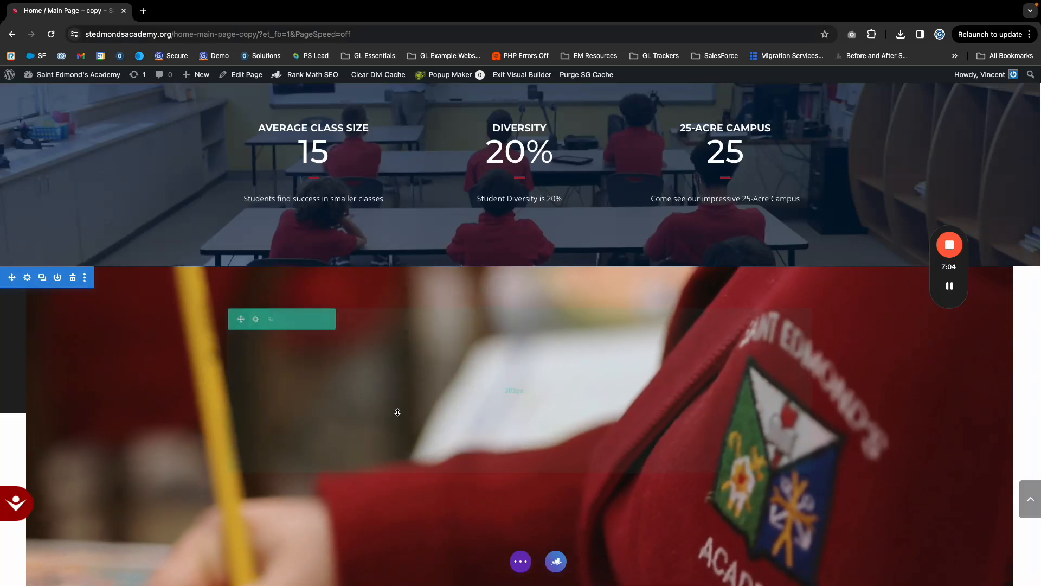
- Delete the library copy of the video section placed above the photo gallery
scroll(228, 347, down, 3)
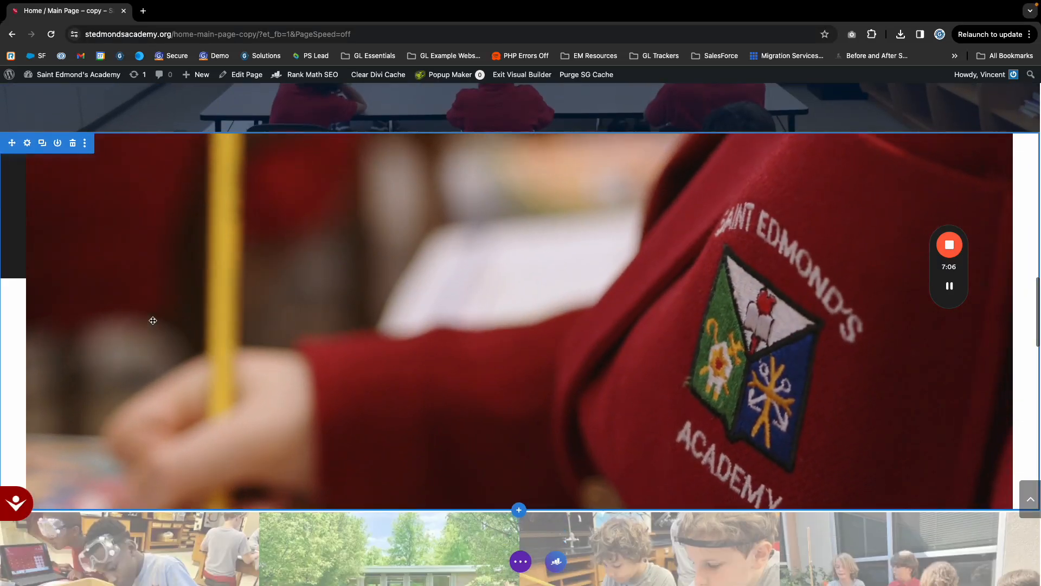
scroll(167, 307, up, 1)
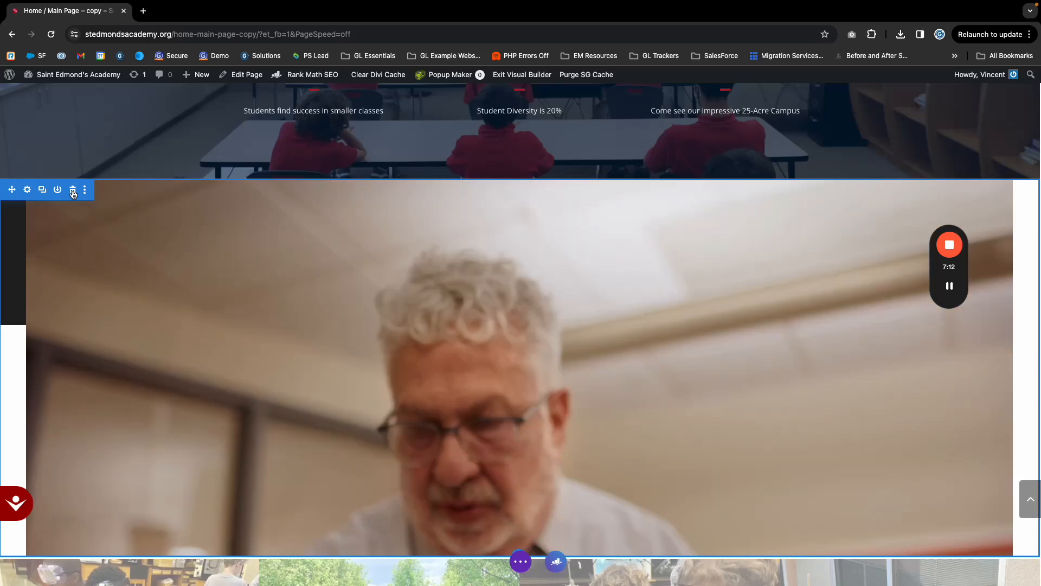
click(73, 190)
- Delete the separate video section between the hero and the Mission, History and Core Values section
scroll(198, 240, up, 20)
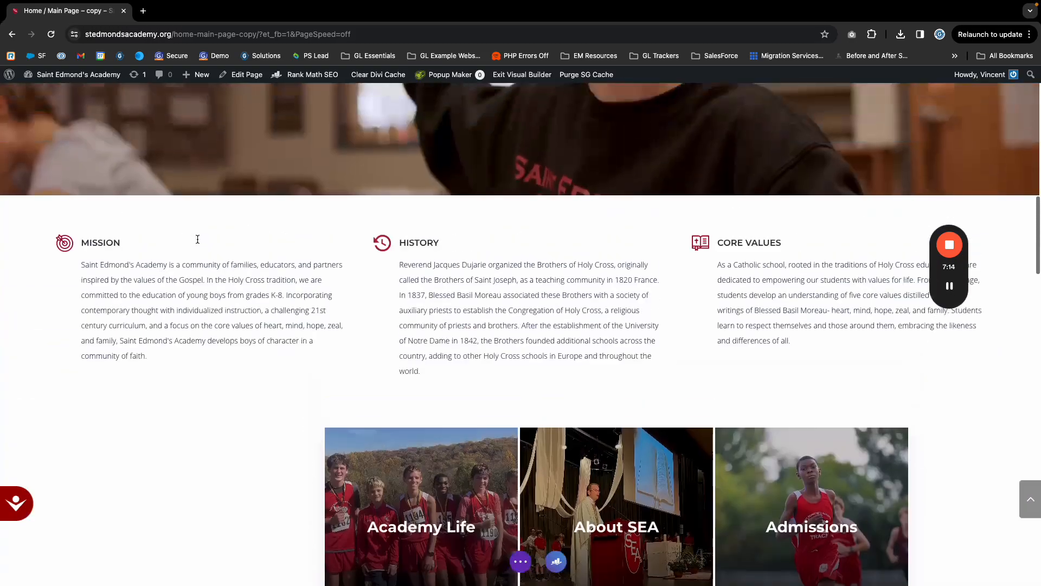
scroll(128, 396, up, 3)
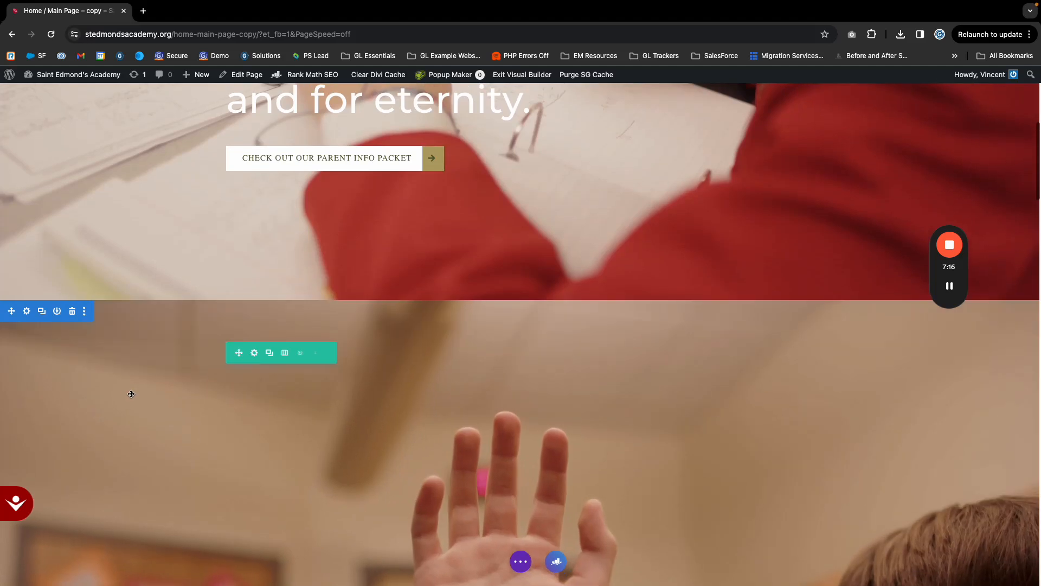
scroll(116, 372, down, 2)
scroll(119, 375, down, 2)
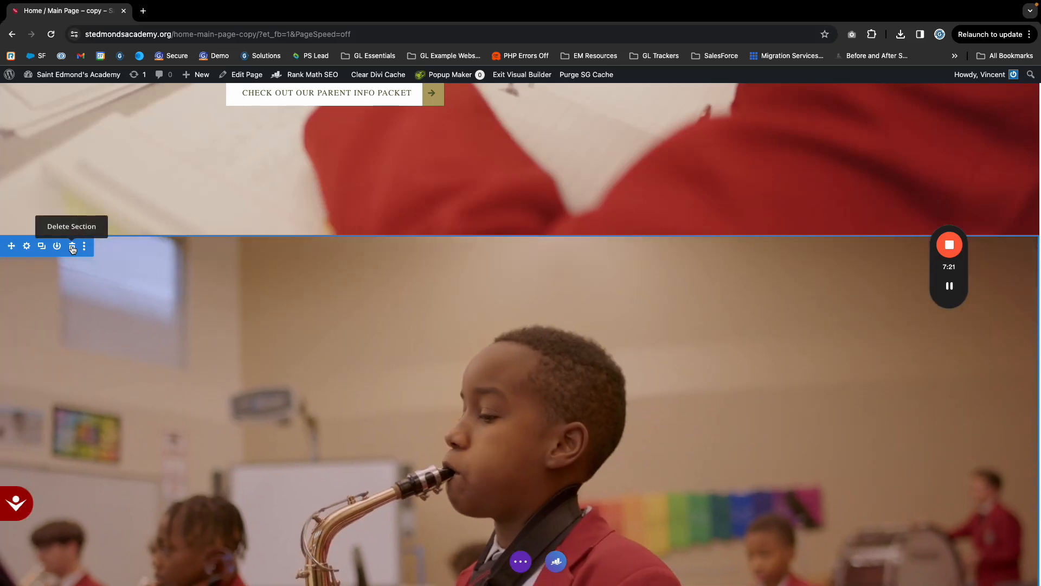
click(72, 248)
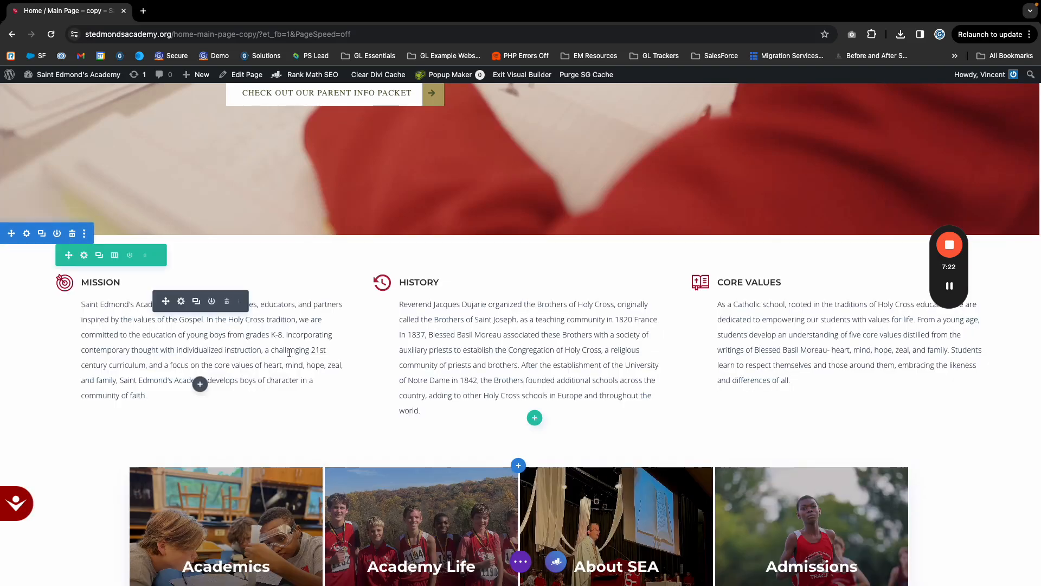
- Return to the hero at the start of the page and save the page
scroll(284, 354, up, 8)
mouse_move(307, 283)
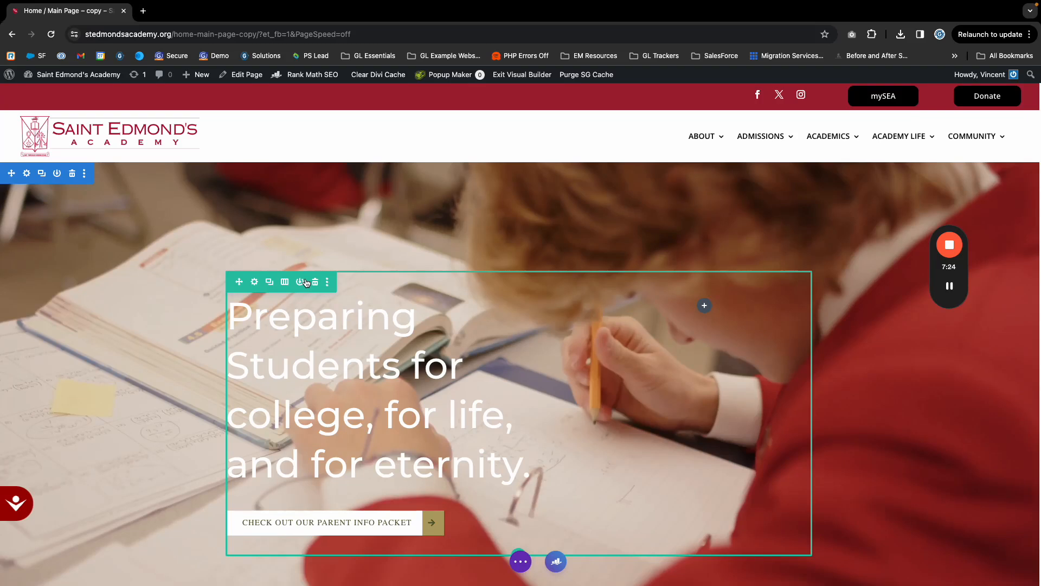
key(super+s)
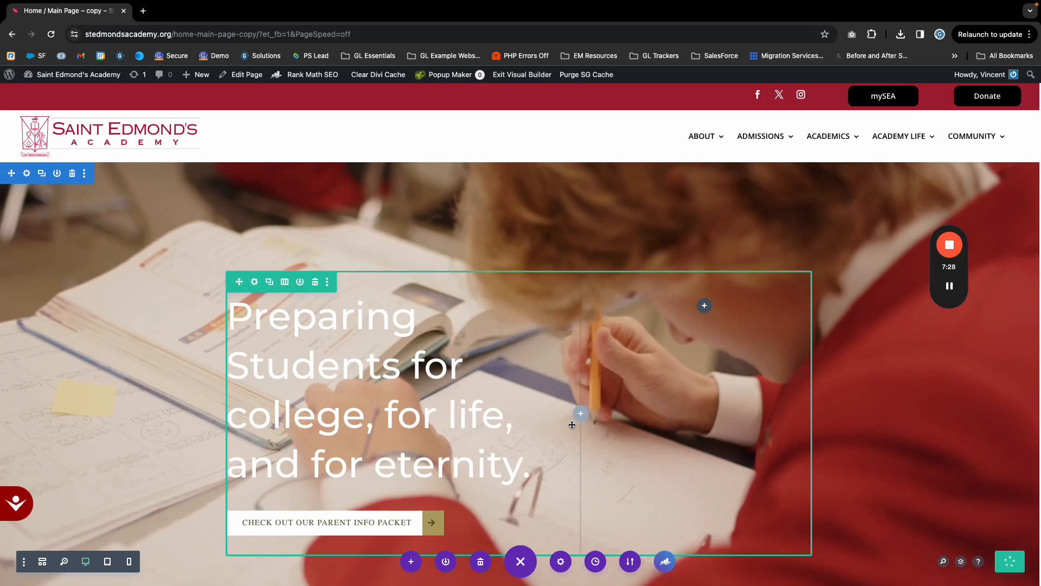
scroll(571, 425, down, 1)
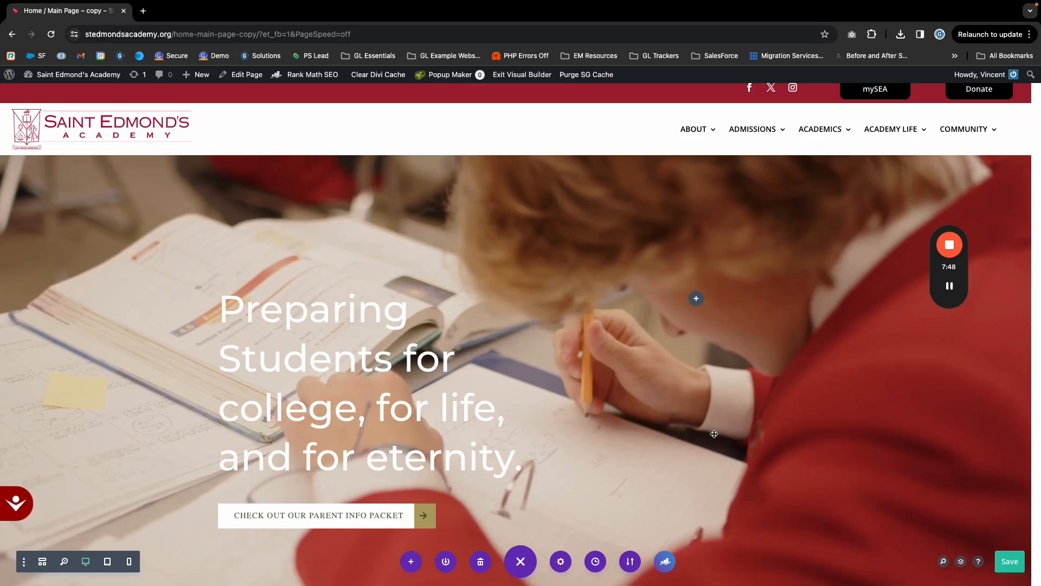
scroll(714, 433, down, 1)
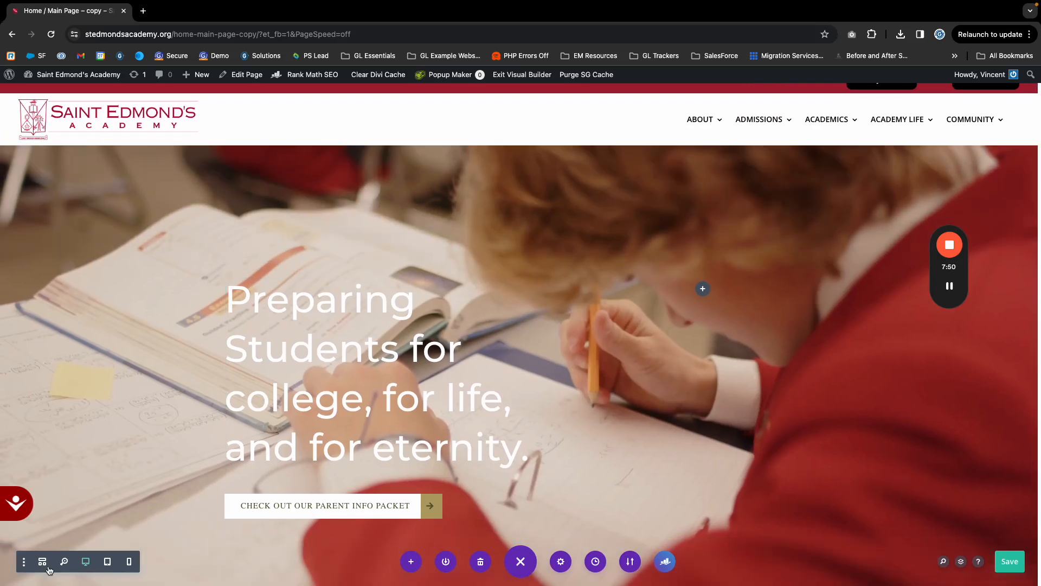